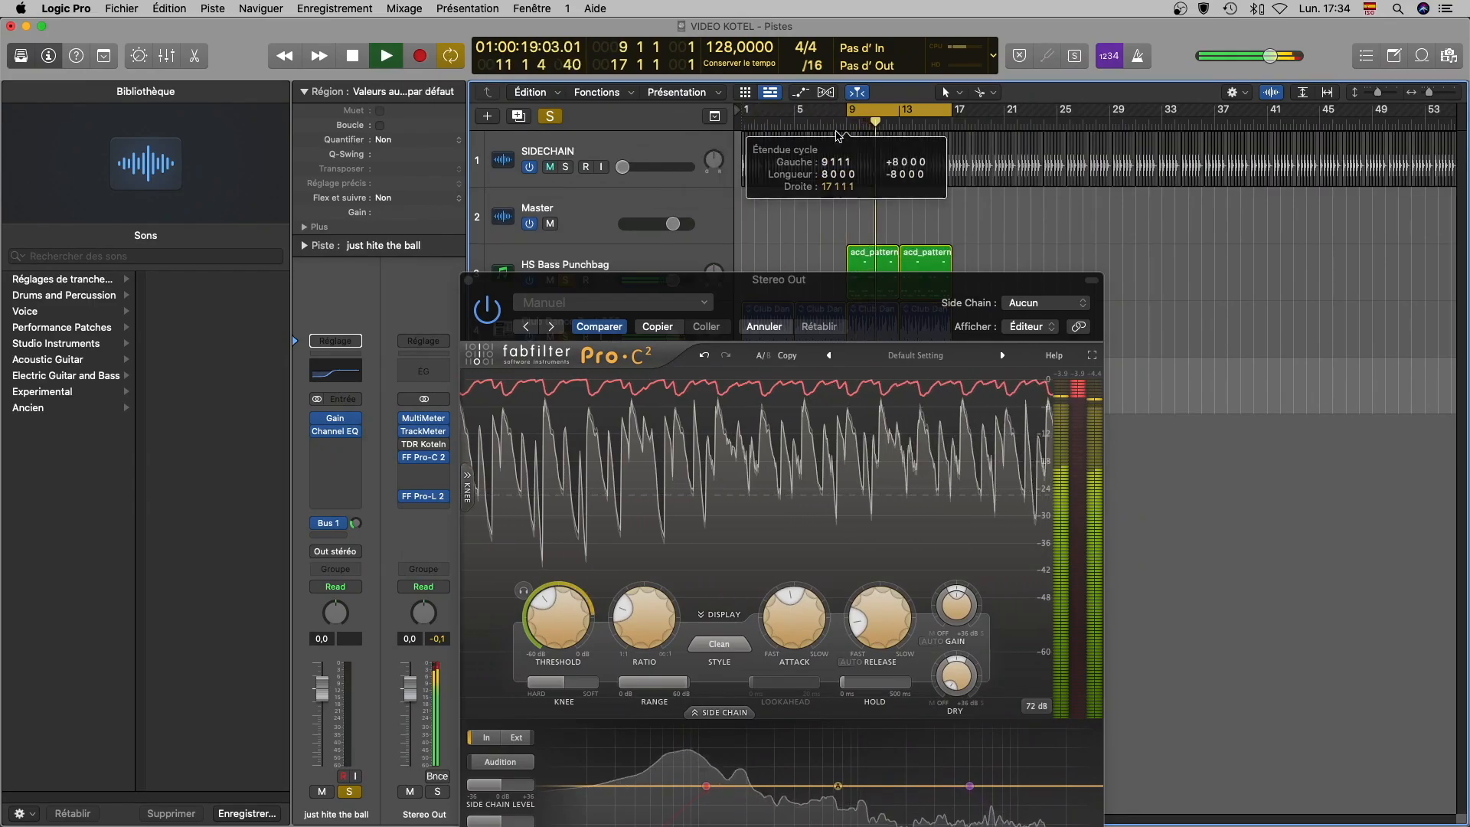
- Re-engage Pro-C 2 from bypass to compare the uncompressed and compressed signal on the stereo output during playback
{"action": "left_click_drag", "start_coordinate": [869, 292], "coordinate": [835, 92]}
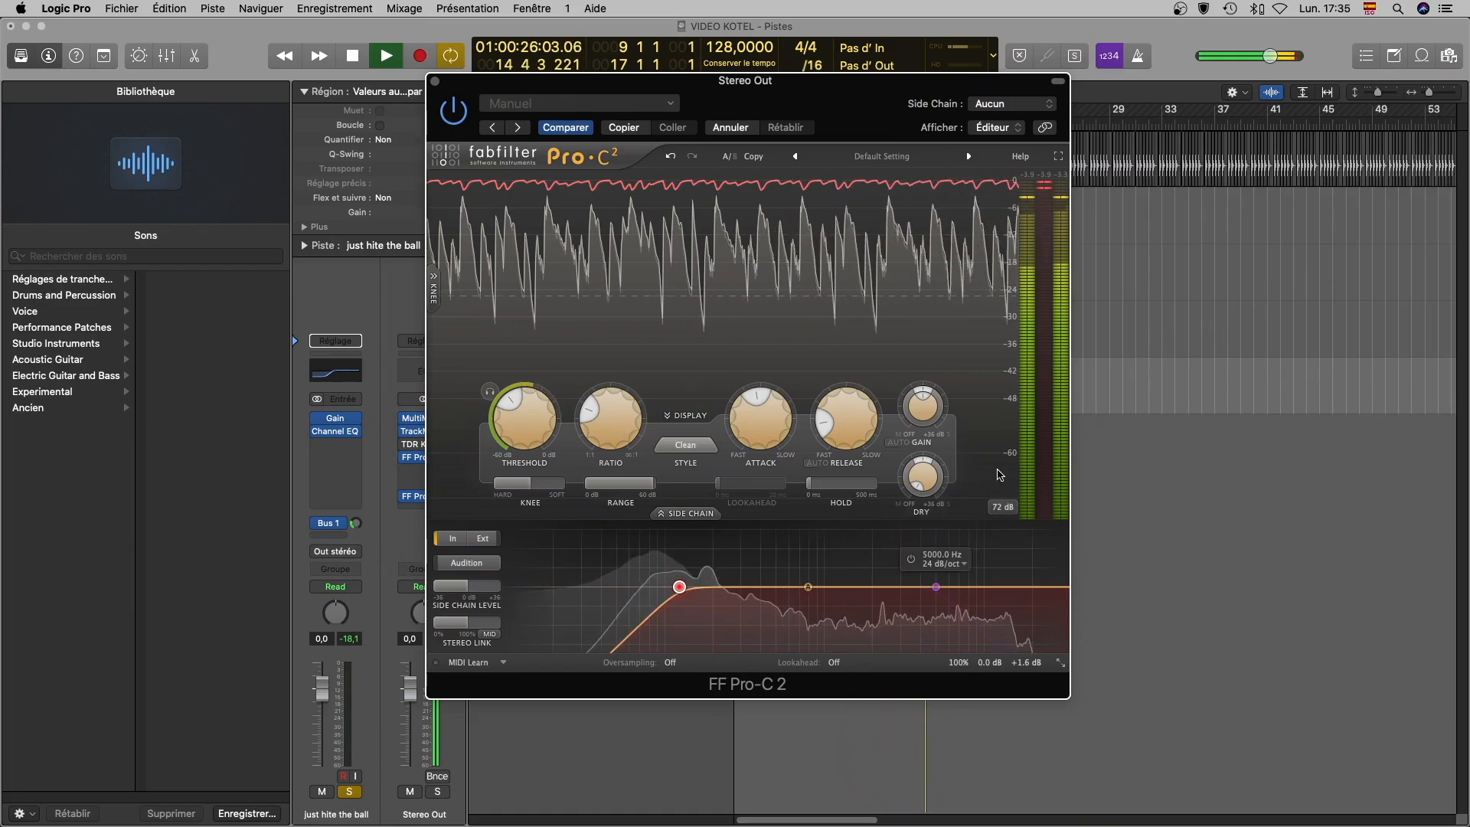
{"action": "left_click_drag", "start_coordinate": [867, 93], "coordinate": [935, 121]}
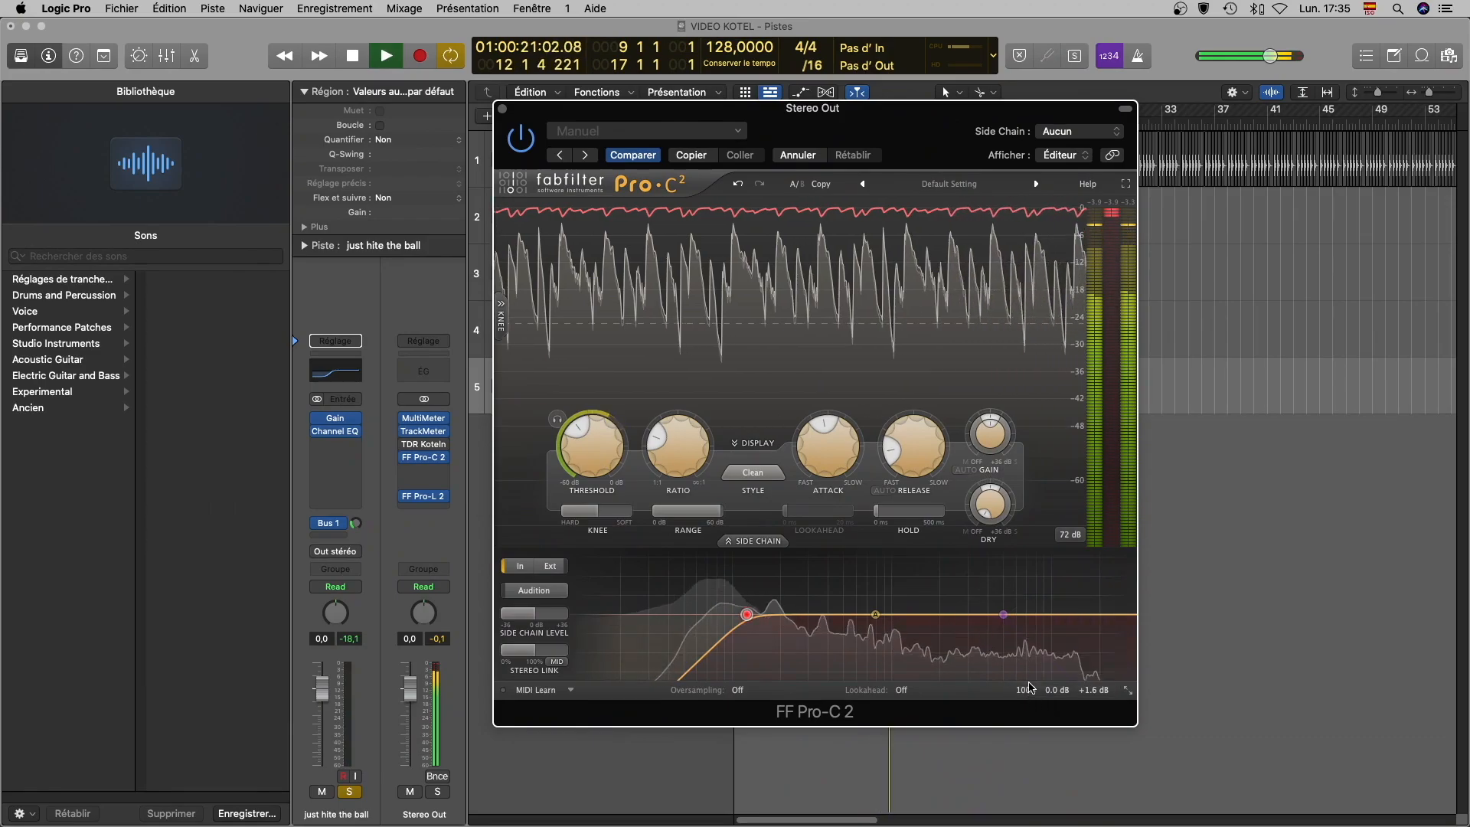
{"action": "mouse_move", "coordinate": [1026, 680]}
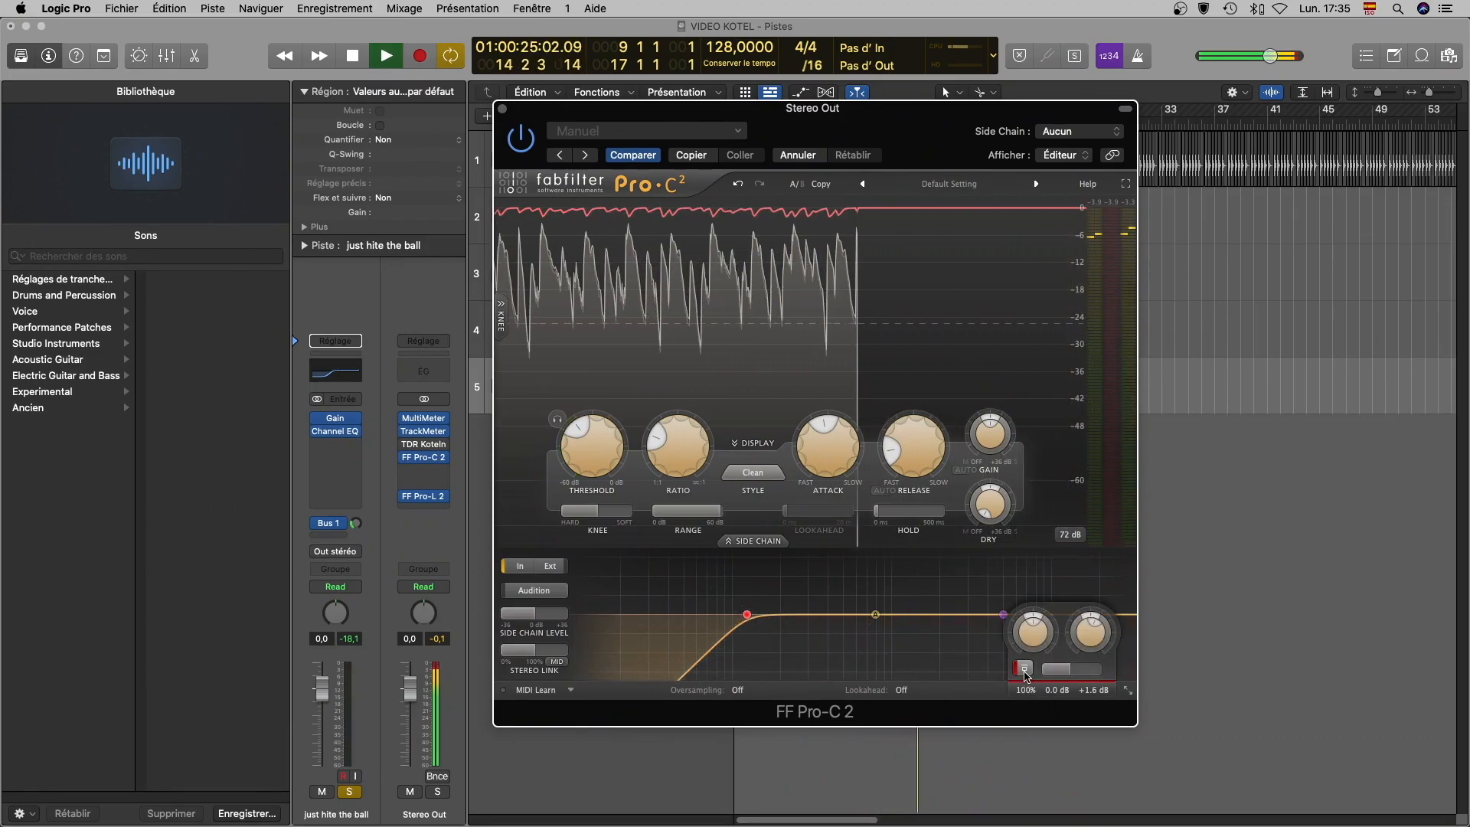
{"action": "left_click", "coordinate": [1025, 673]}
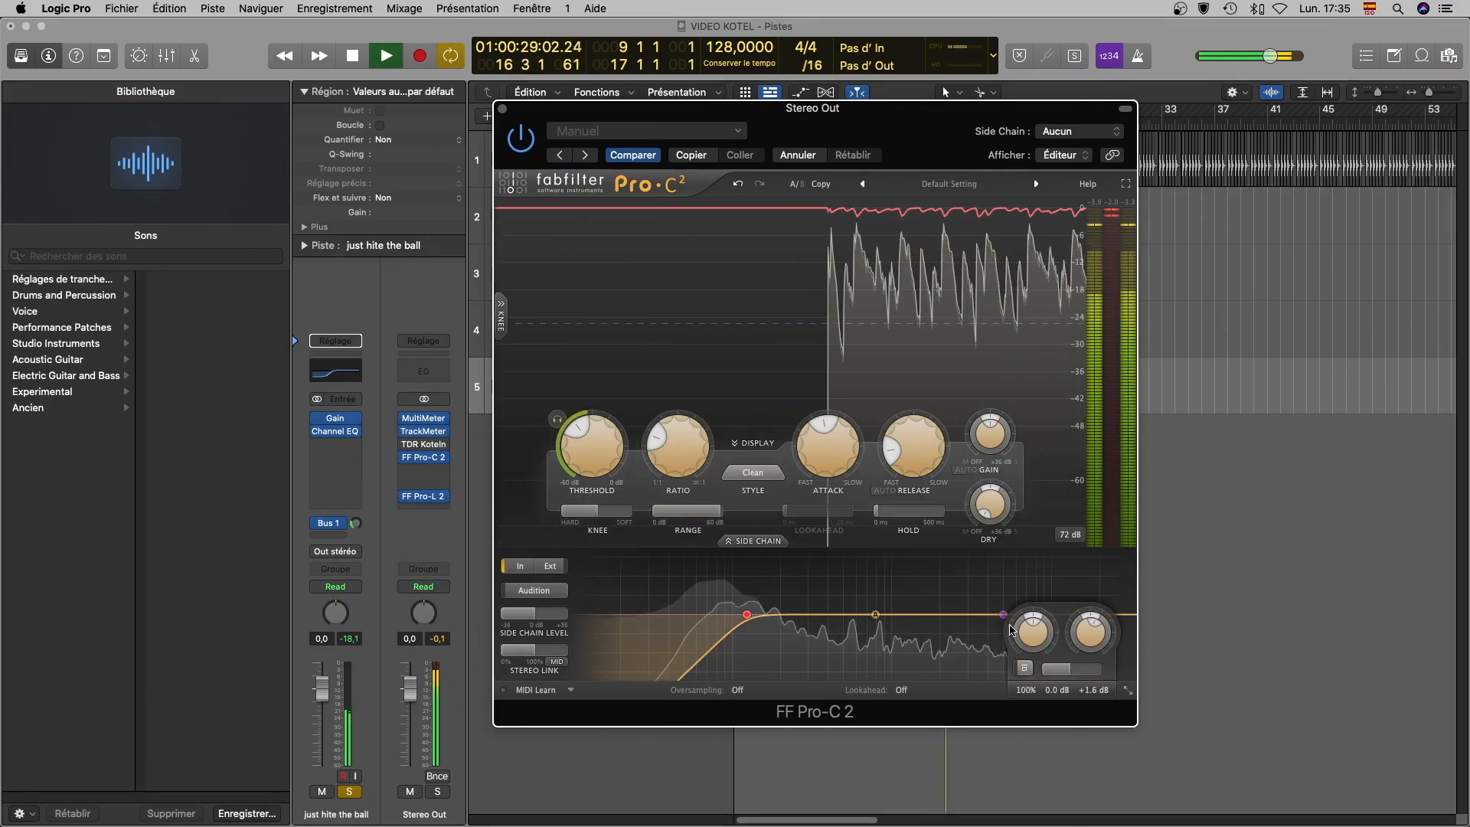
{"action": "left_click_drag", "start_coordinate": [818, 124], "coordinate": [810, 117]}
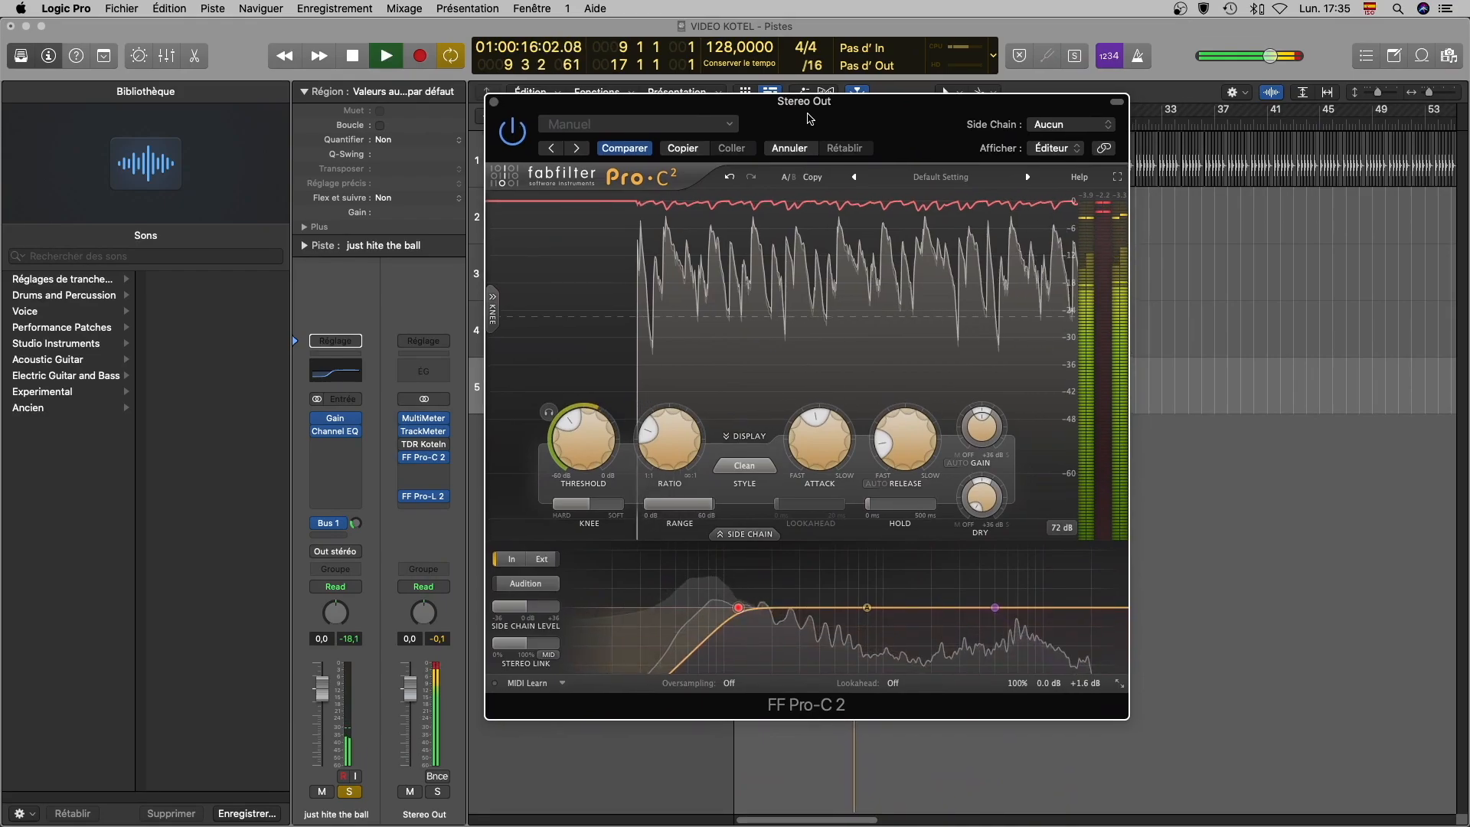
{"action": "mouse_move", "coordinate": [759, 590]}
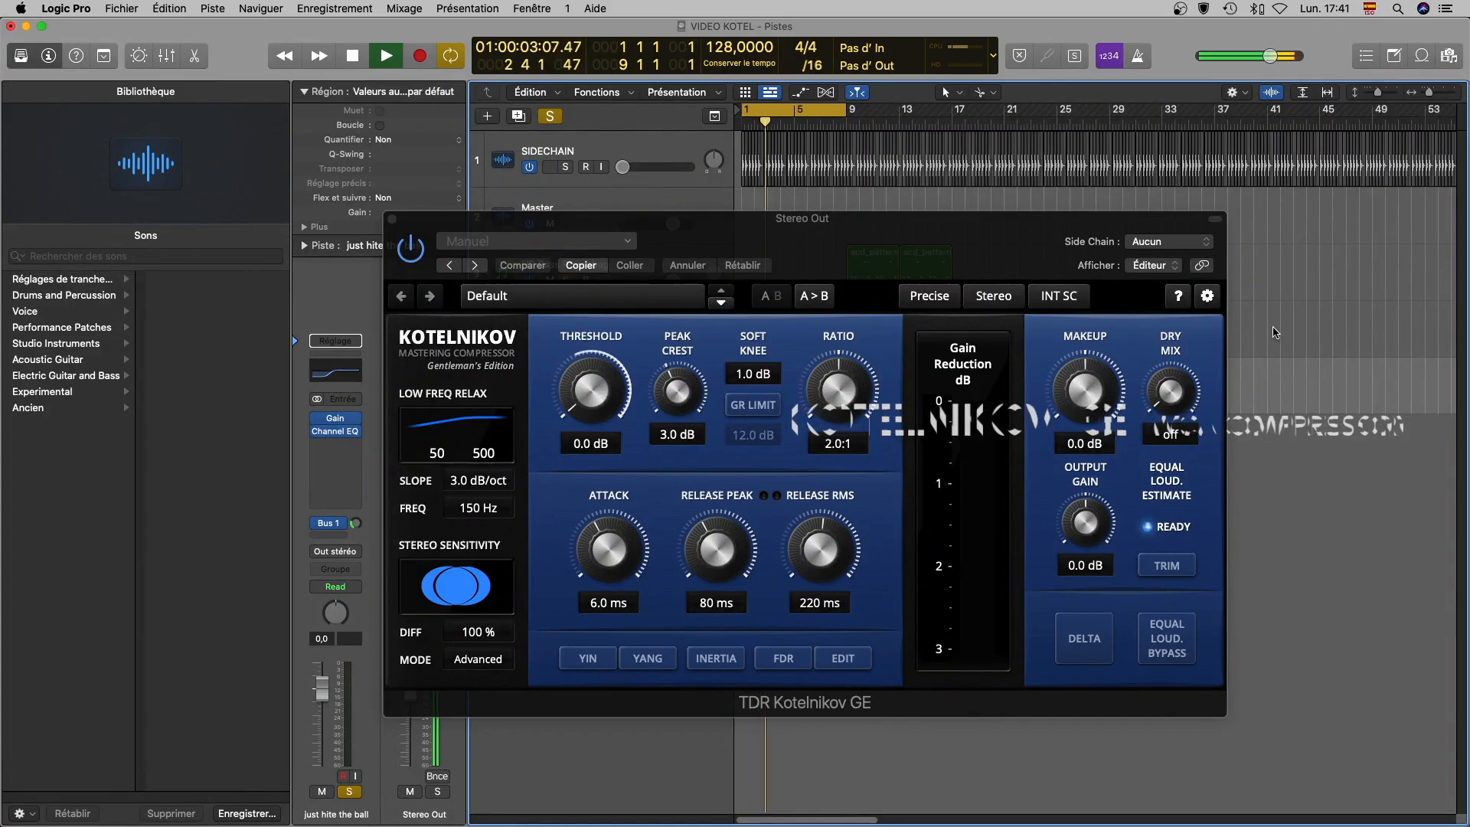
- Set the Low Freq Relax slope to Flat in the Kotelnikov GE compressor on the stereo output
{"action": "left_click_drag", "start_coordinate": [981, 249], "coordinate": [981, 235]}
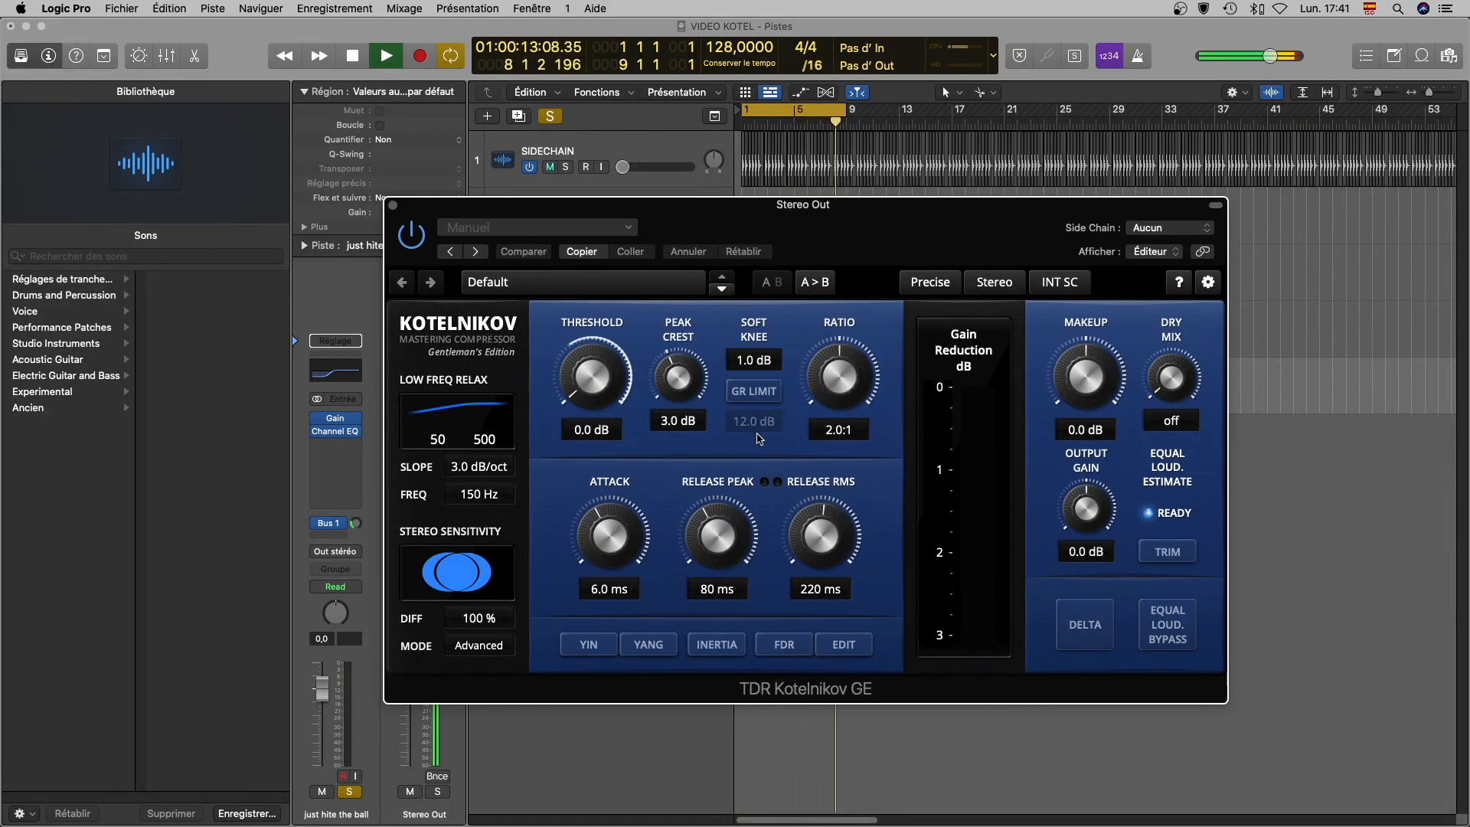
{"action": "left_click_drag", "start_coordinate": [484, 479], "coordinate": [484, 512]}
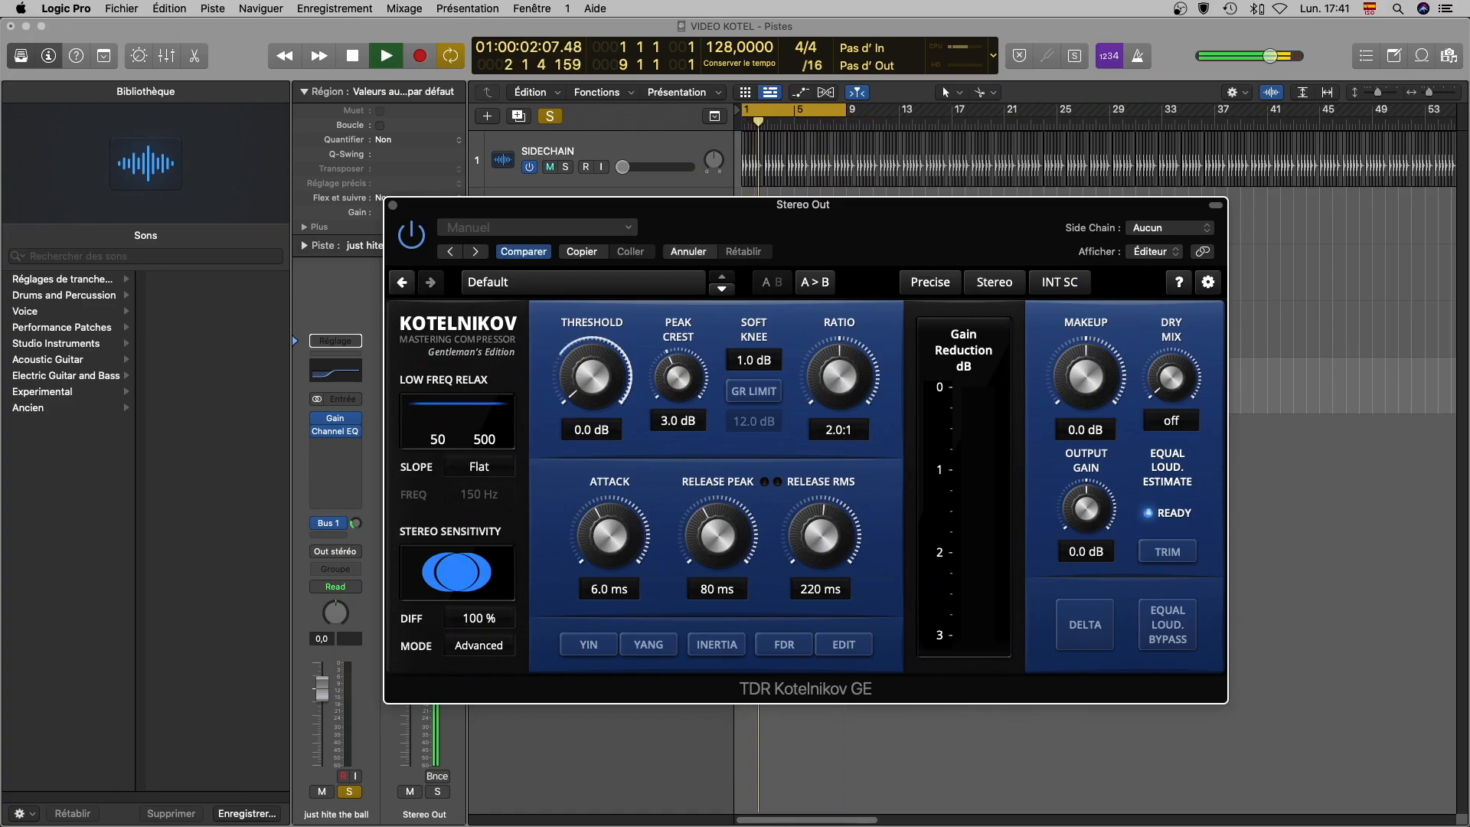
{"action": "left_click_drag", "start_coordinate": [786, 204], "coordinate": [771, 178]}
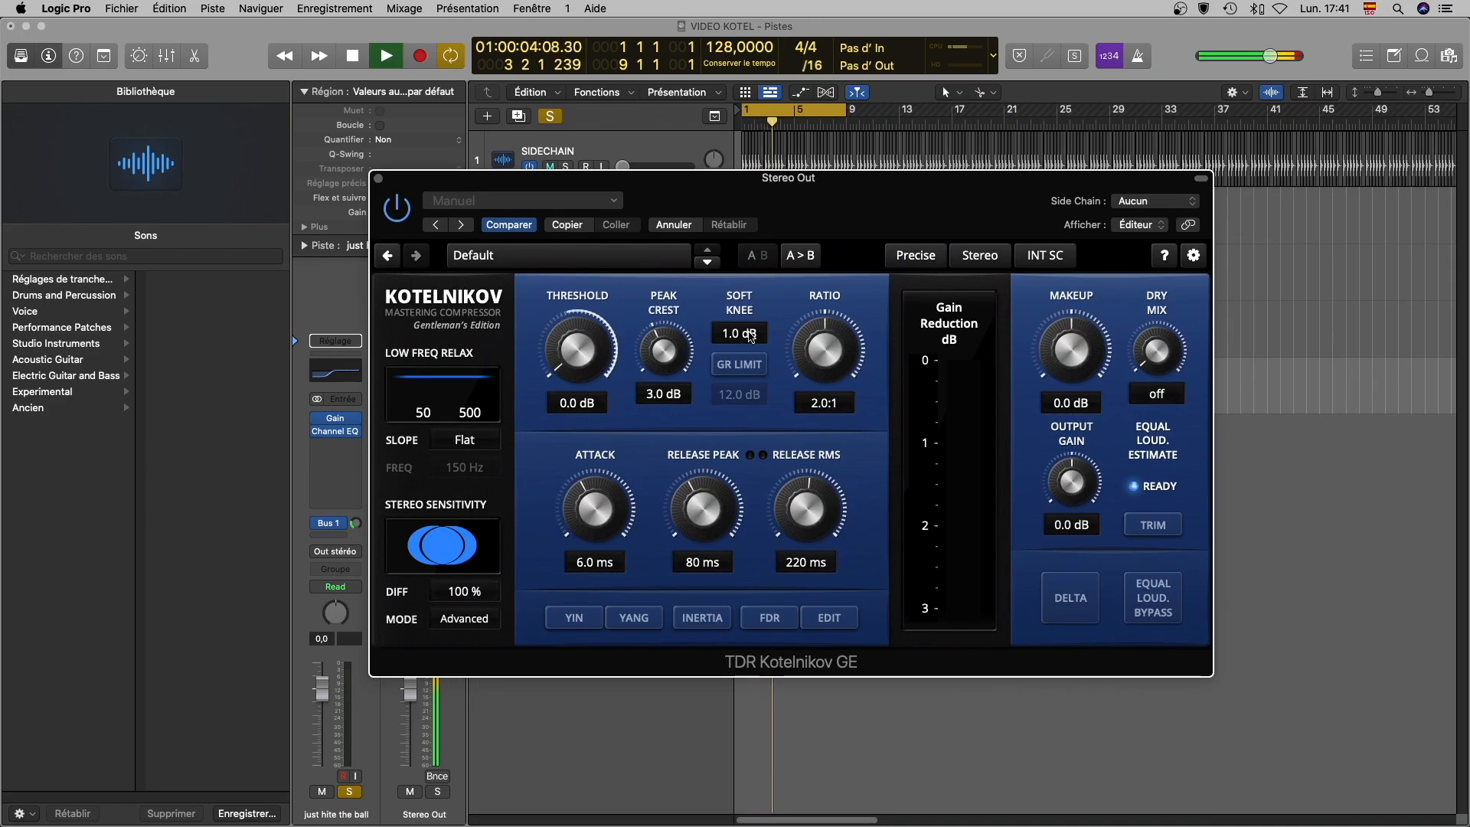
- Set Kotelnikov's attack to 20 ms, release peak to 37 ms and release RMS to 114 ms
{"action": "left_click_drag", "start_coordinate": [605, 527], "coordinate": [605, 495]}
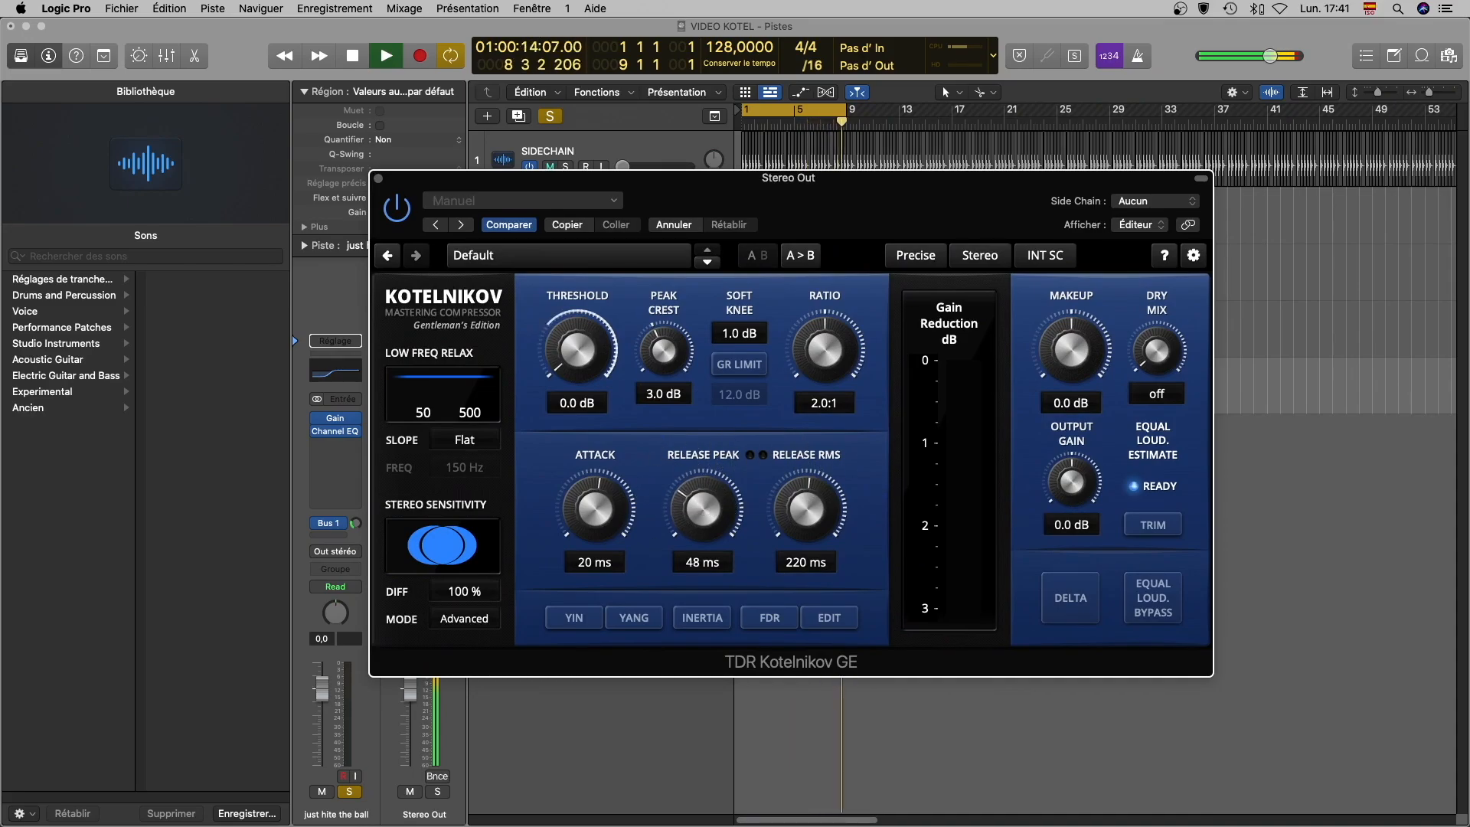
{"action": "left_click_drag", "start_coordinate": [711, 528], "coordinate": [716, 549]}
{"action": "left_click_drag", "start_coordinate": [807, 510], "coordinate": [807, 531]}
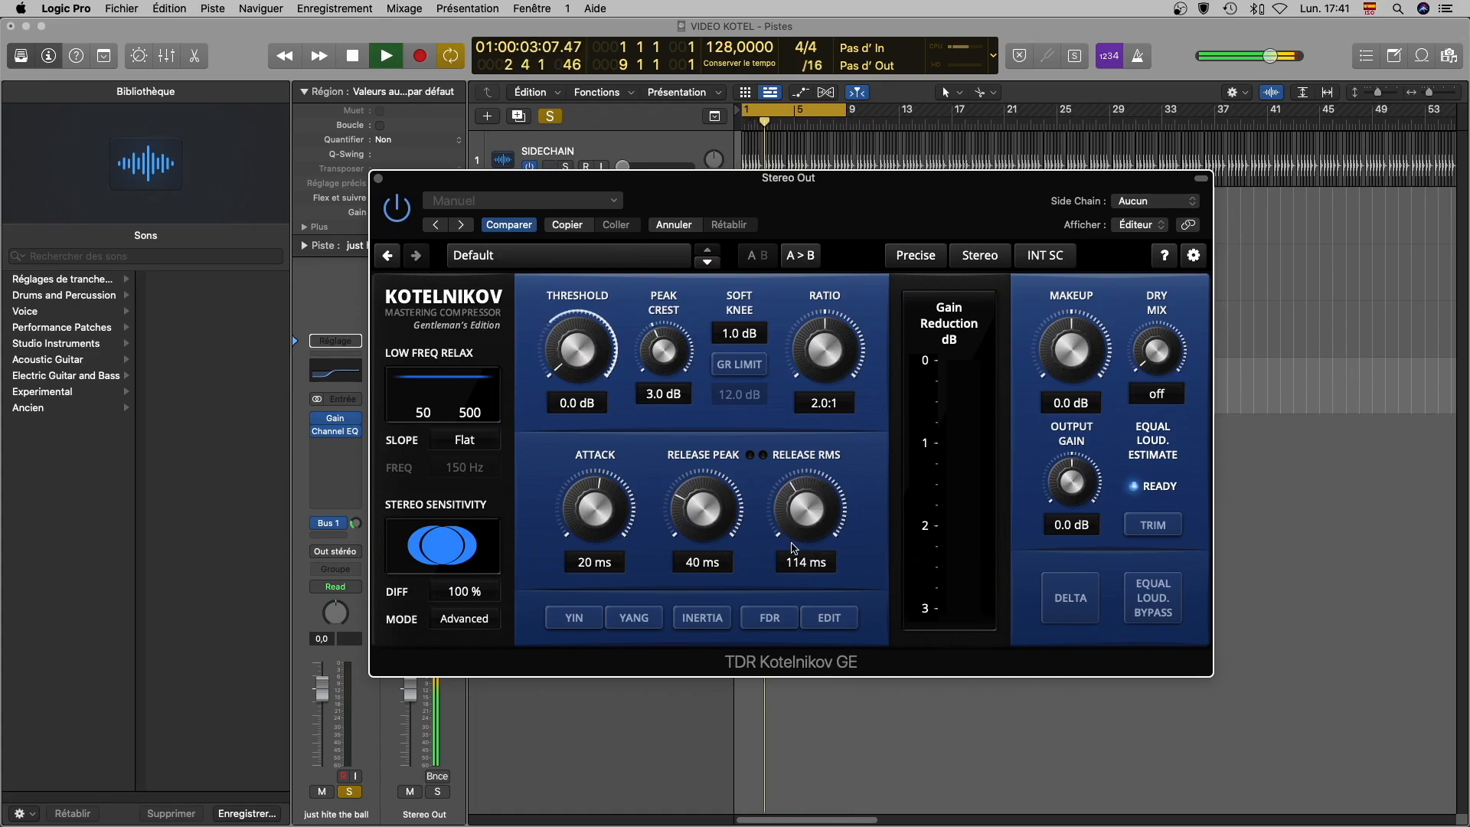
{"action": "left_click_drag", "start_coordinate": [710, 512], "coordinate": [710, 517]}
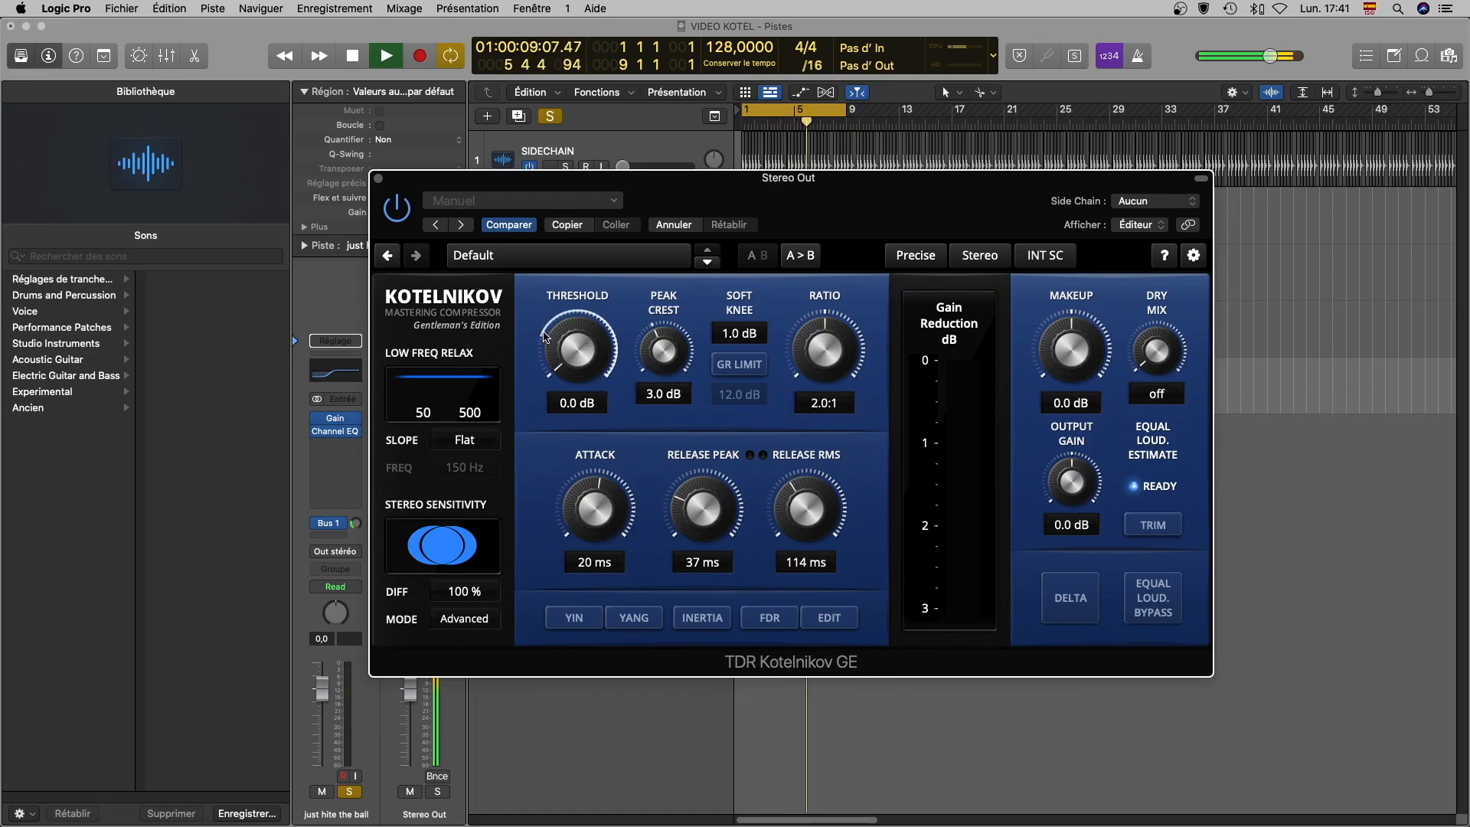
- Lower Kotelnikov's threshold to -15.2 dB and trim the output gain to the equal-loudness estimate of 0.4 dB
{"action": "left_click_drag", "start_coordinate": [545, 337], "coordinate": [544, 418]}
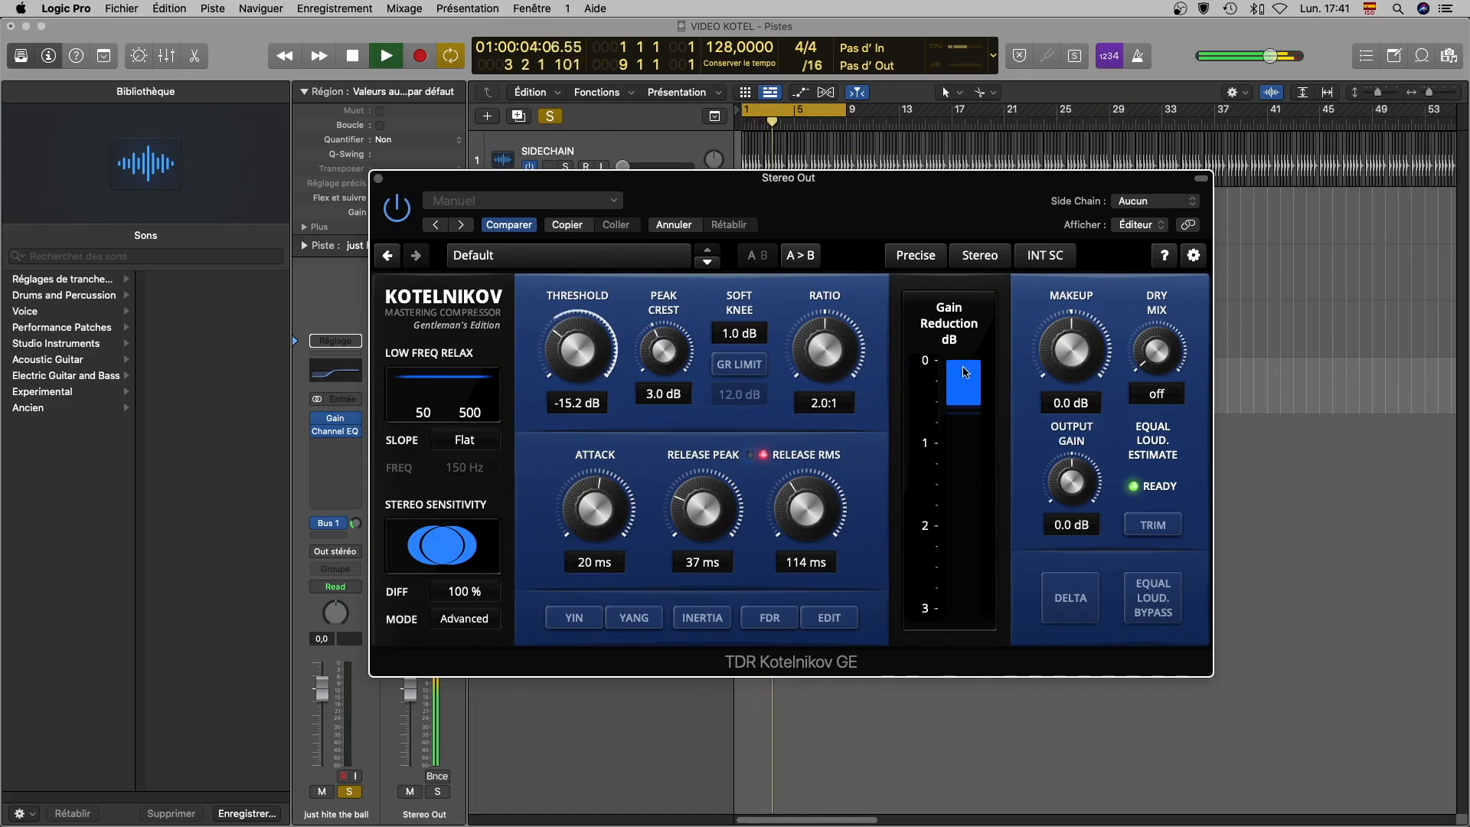
{"action": "left_click", "coordinate": [1160, 526]}
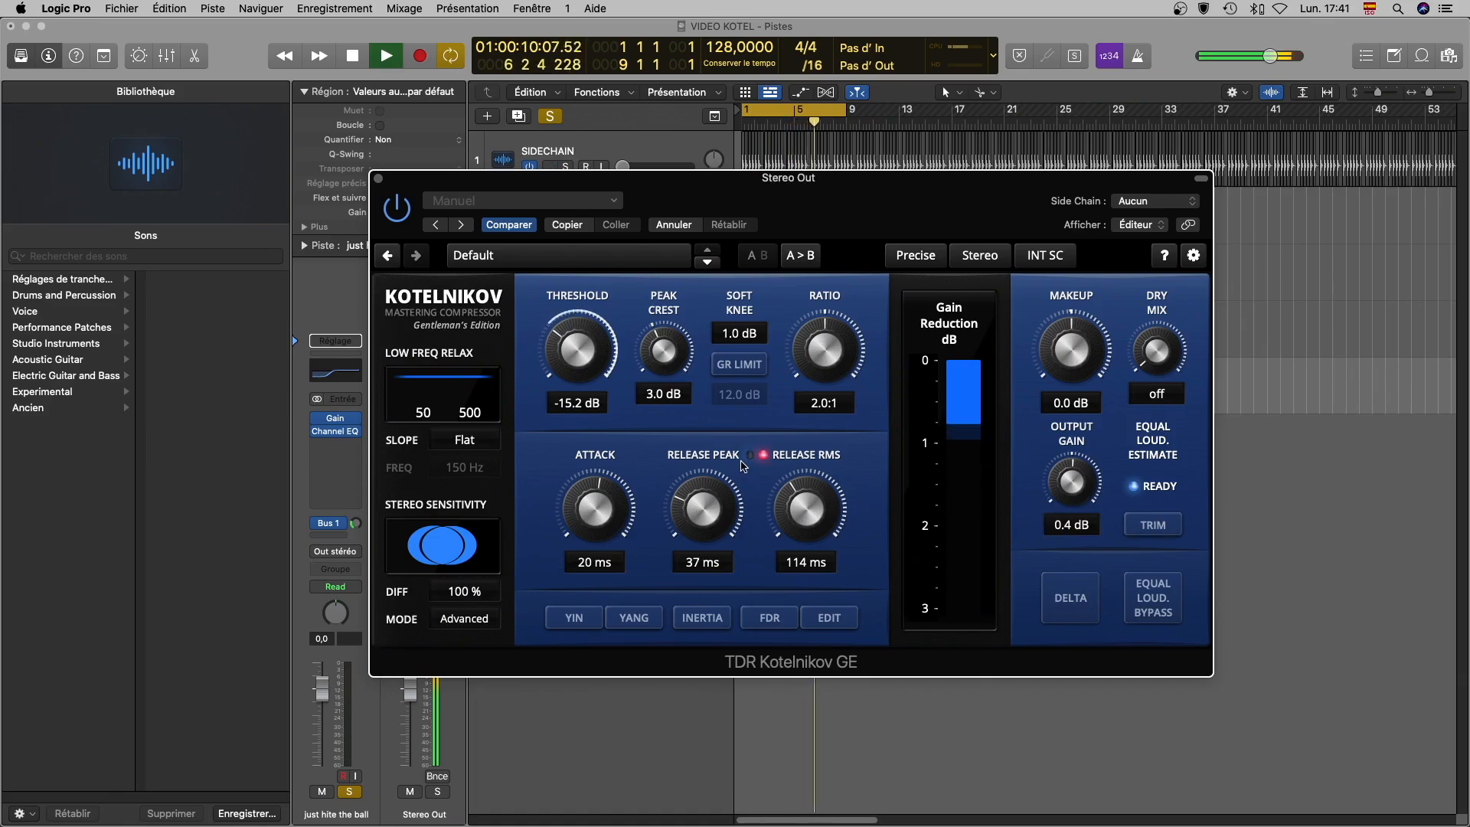
- Shift the playback cycle range so it loops from bar 9 to bar 17
{"action": "left_click_drag", "start_coordinate": [846, 111], "coordinate": [952, 121]}
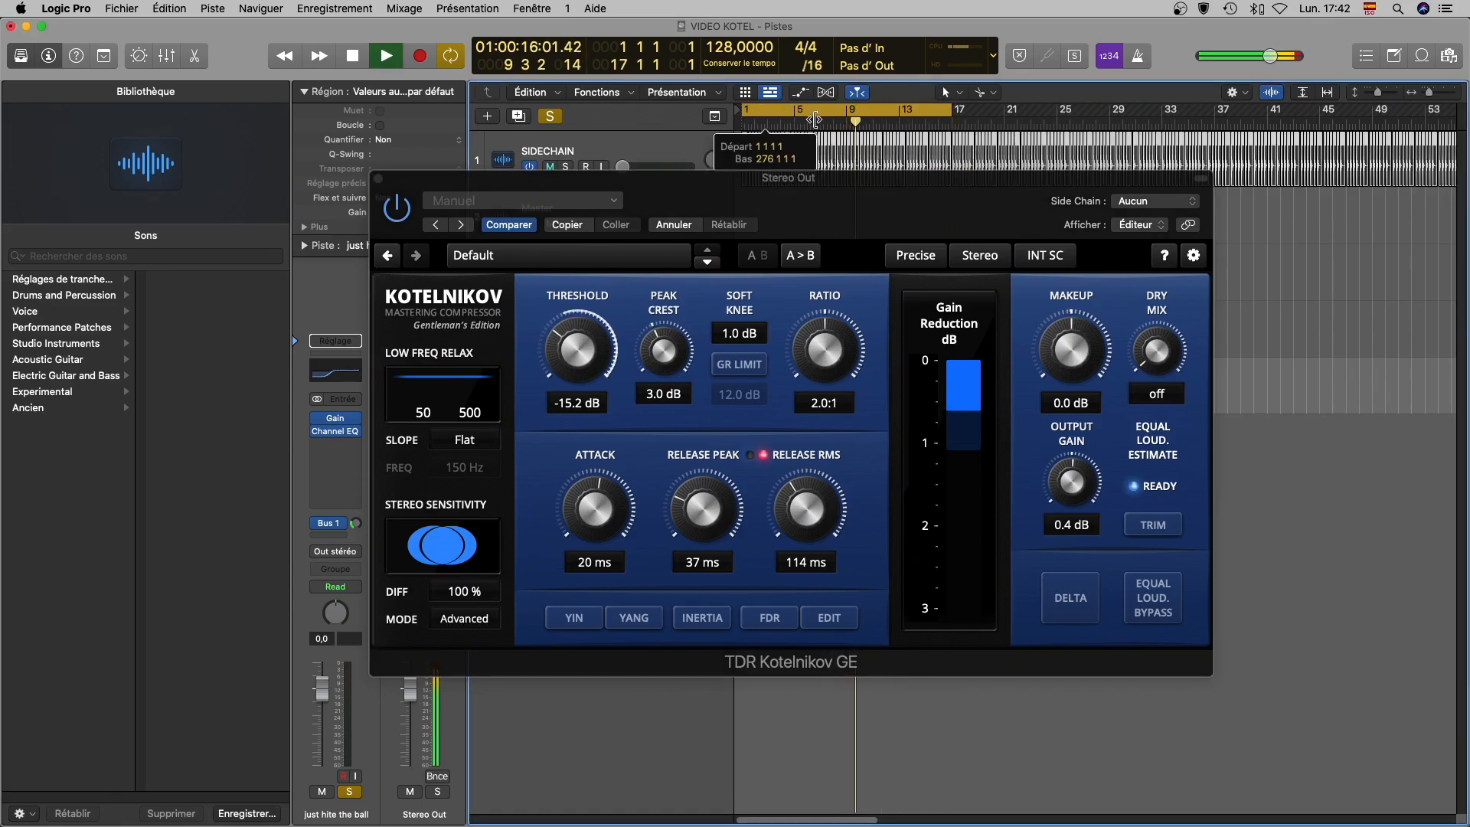
{"action": "left_click_drag", "start_coordinate": [744, 109], "coordinate": [849, 105]}
{"action": "left_click_drag", "start_coordinate": [885, 192], "coordinate": [872, 184]}
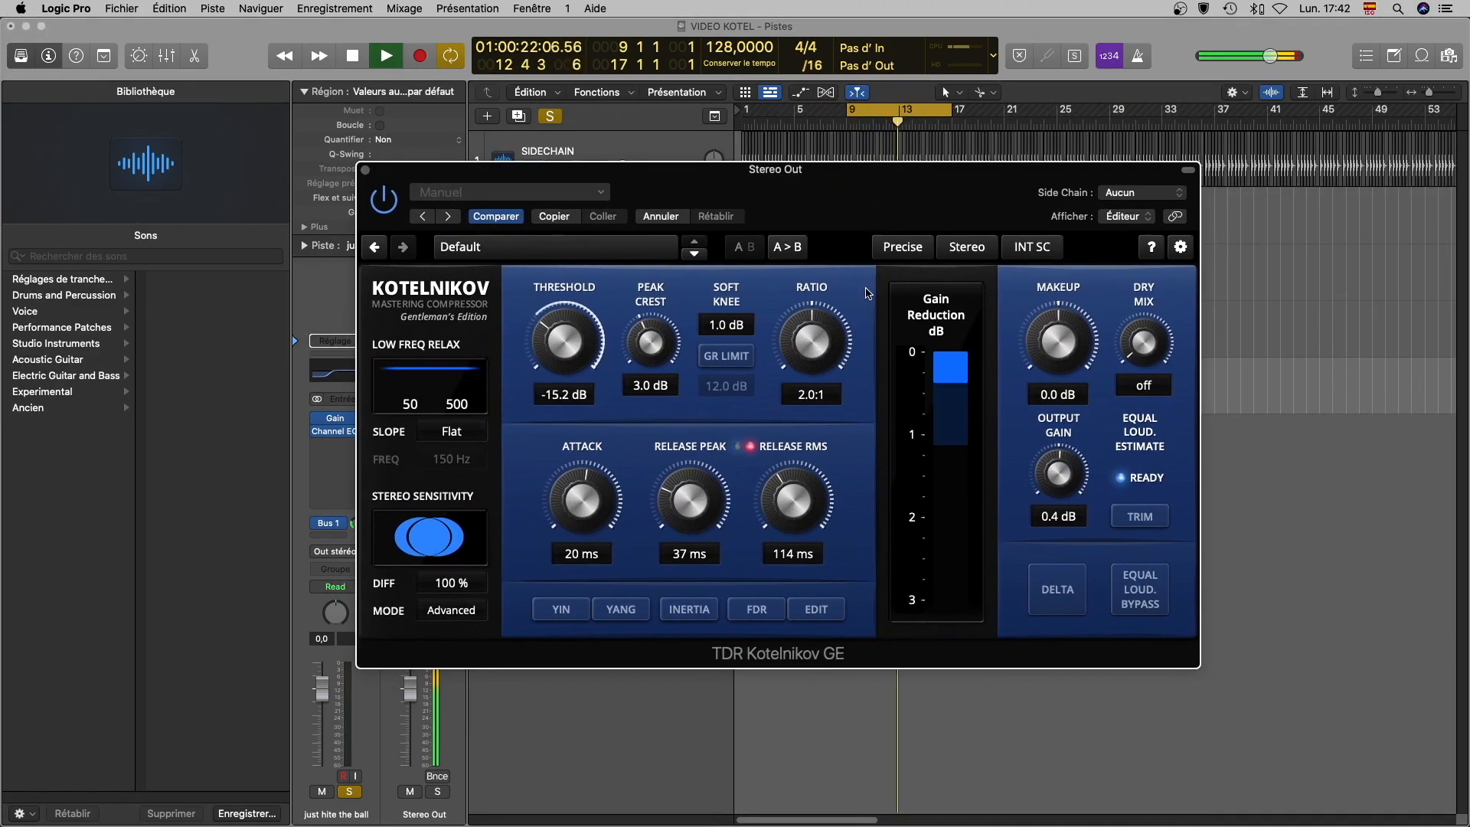
- Enable the frequency dependent ratio with shape Shelf A, 150 Hz and 100 % amount, and trim the output gain to 0.2 dB
{"action": "left_click", "coordinate": [758, 611]}
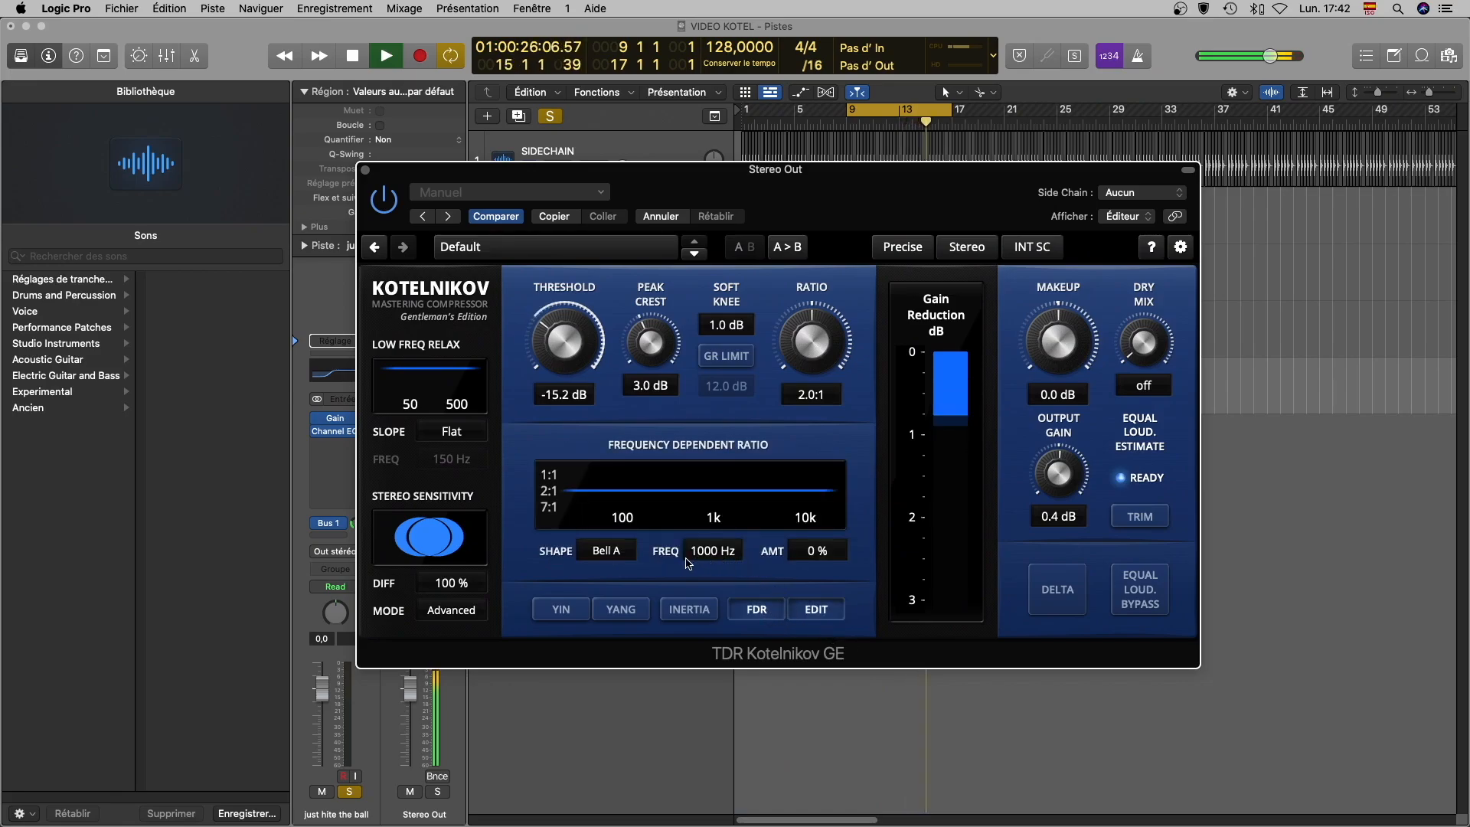
{"action": "left_click", "coordinate": [627, 556]}
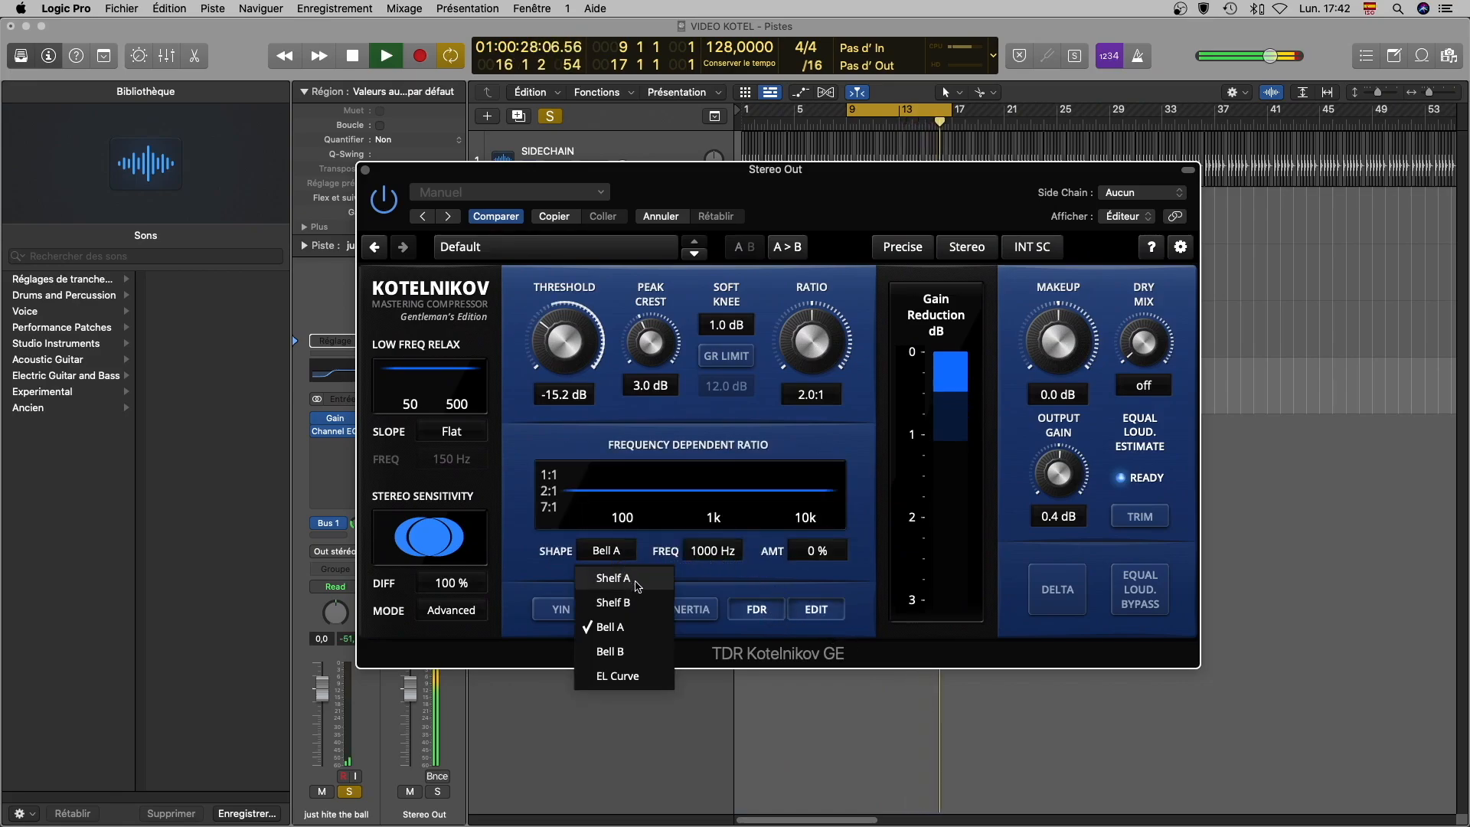
{"action": "left_click", "coordinate": [634, 580]}
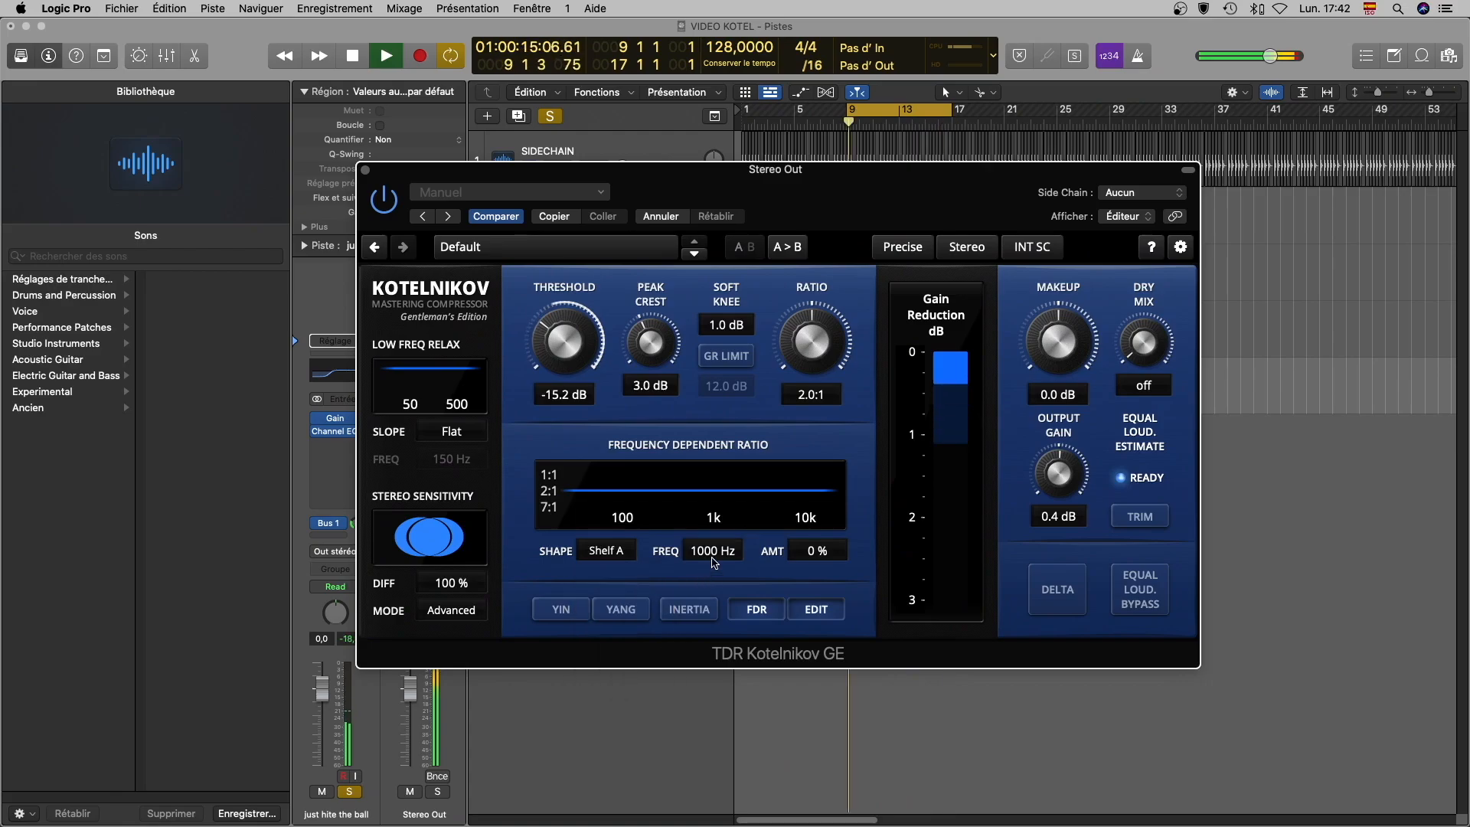
{"action": "left_click_drag", "start_coordinate": [716, 553], "coordinate": [715, 616]}
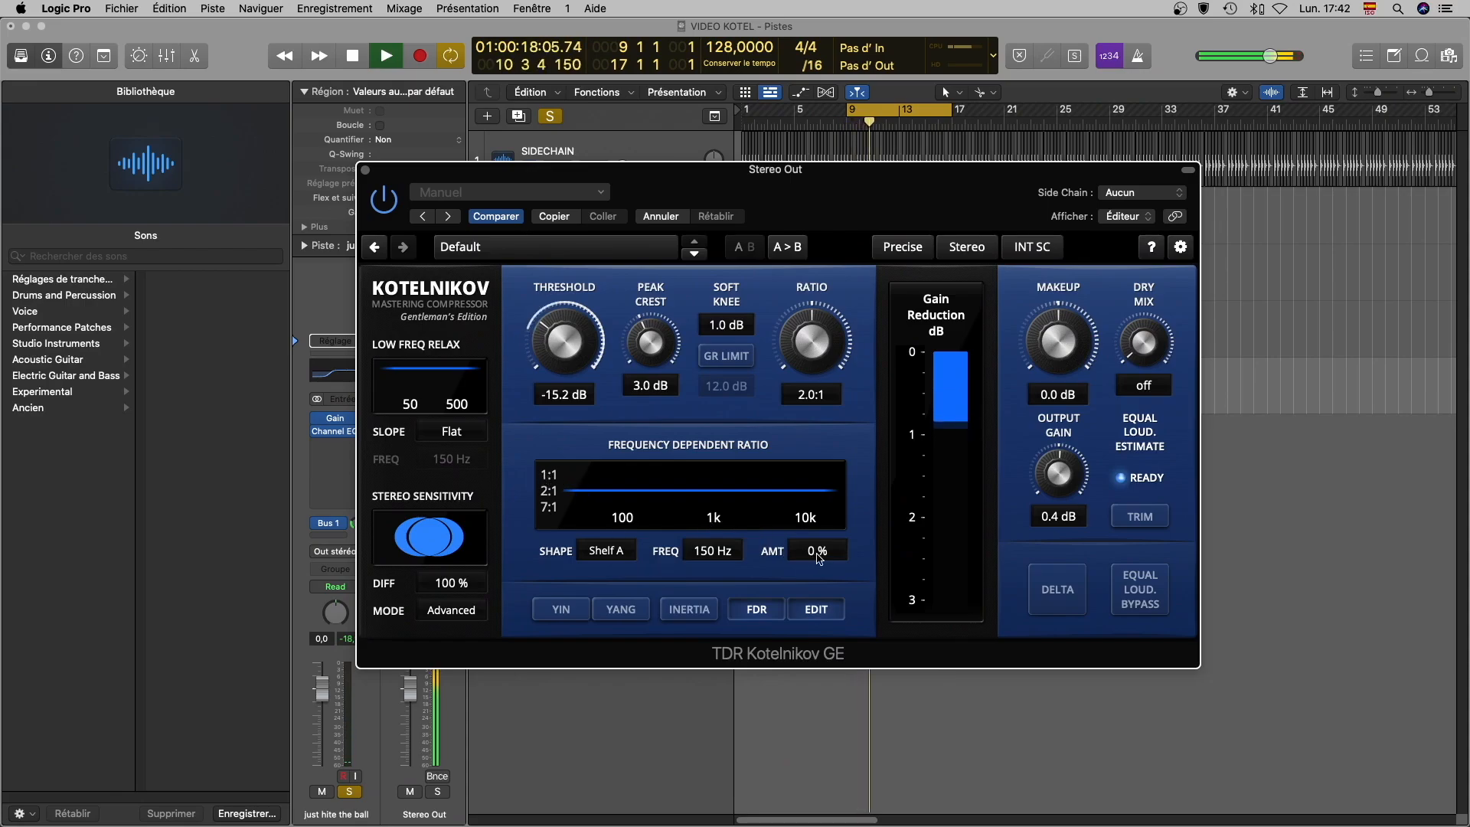
{"action": "left_click_drag", "start_coordinate": [818, 551], "coordinate": [818, 477]}
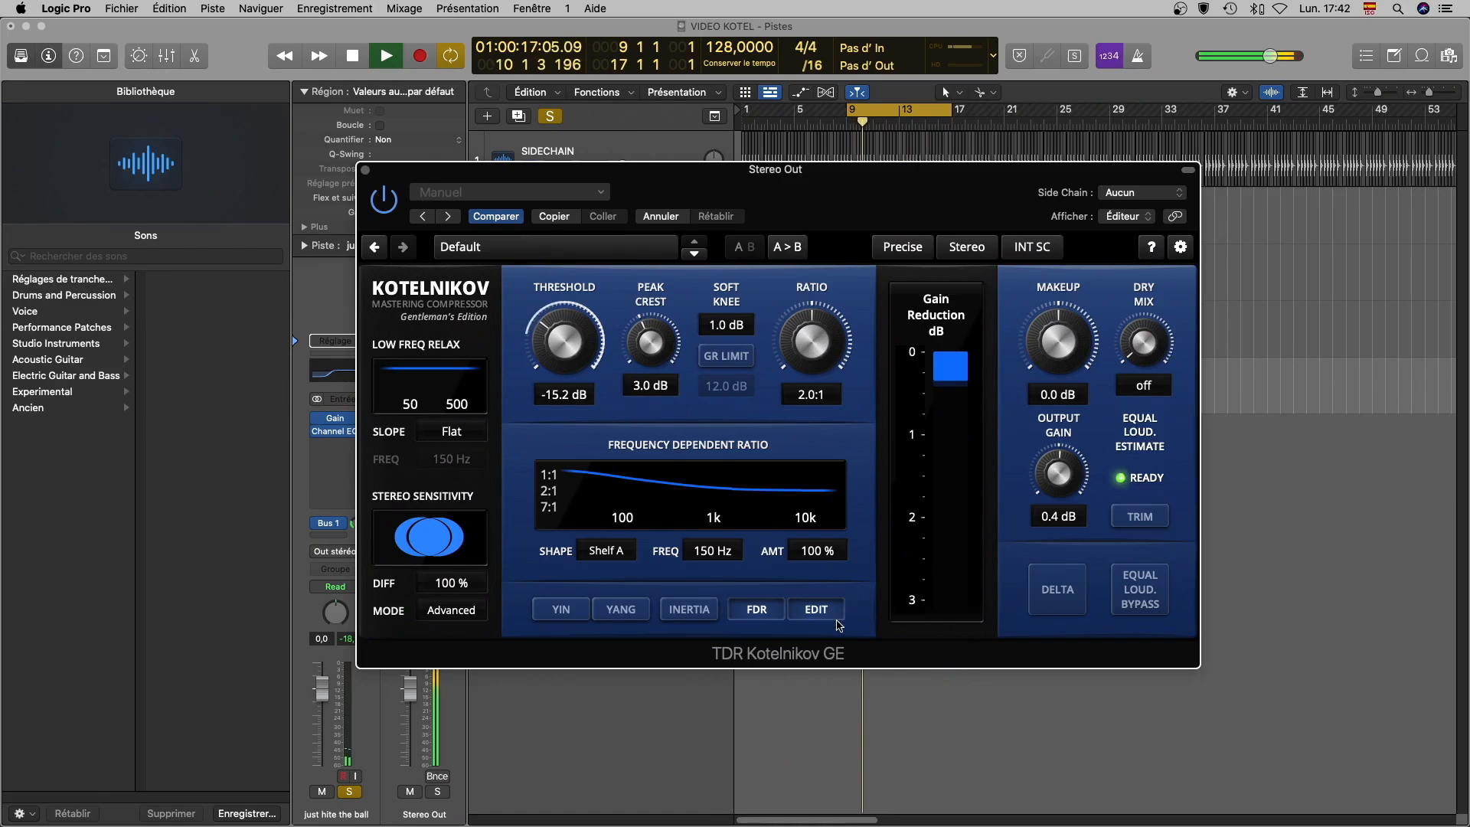
{"action": "left_click", "coordinate": [1140, 518]}
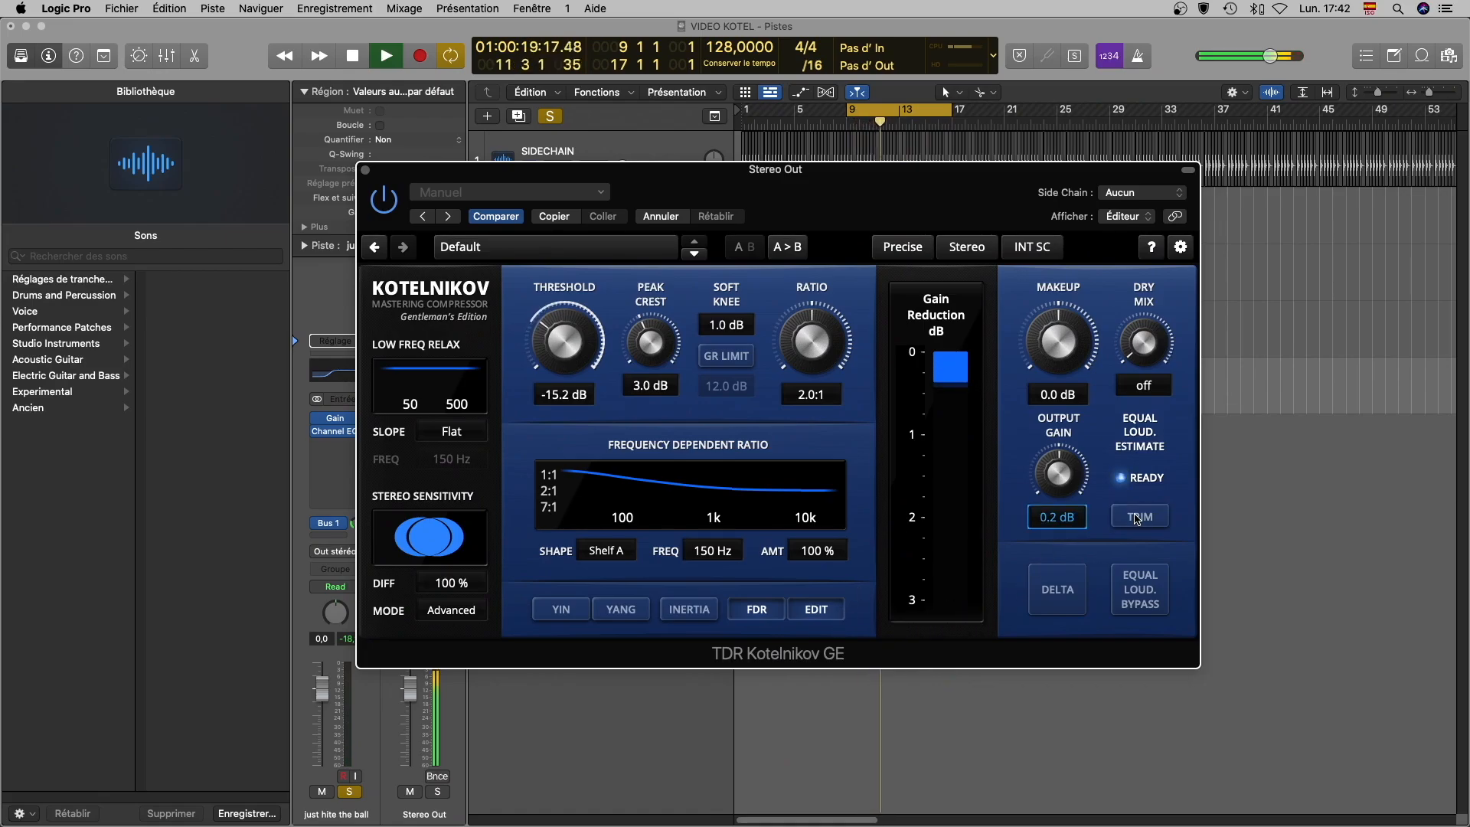
- Try Shelf B as the frequency dependent ratio shape and compare the result using the equal-loudness bypass
{"action": "left_click", "coordinate": [606, 551]}
{"action": "left_click", "coordinate": [624, 596]}
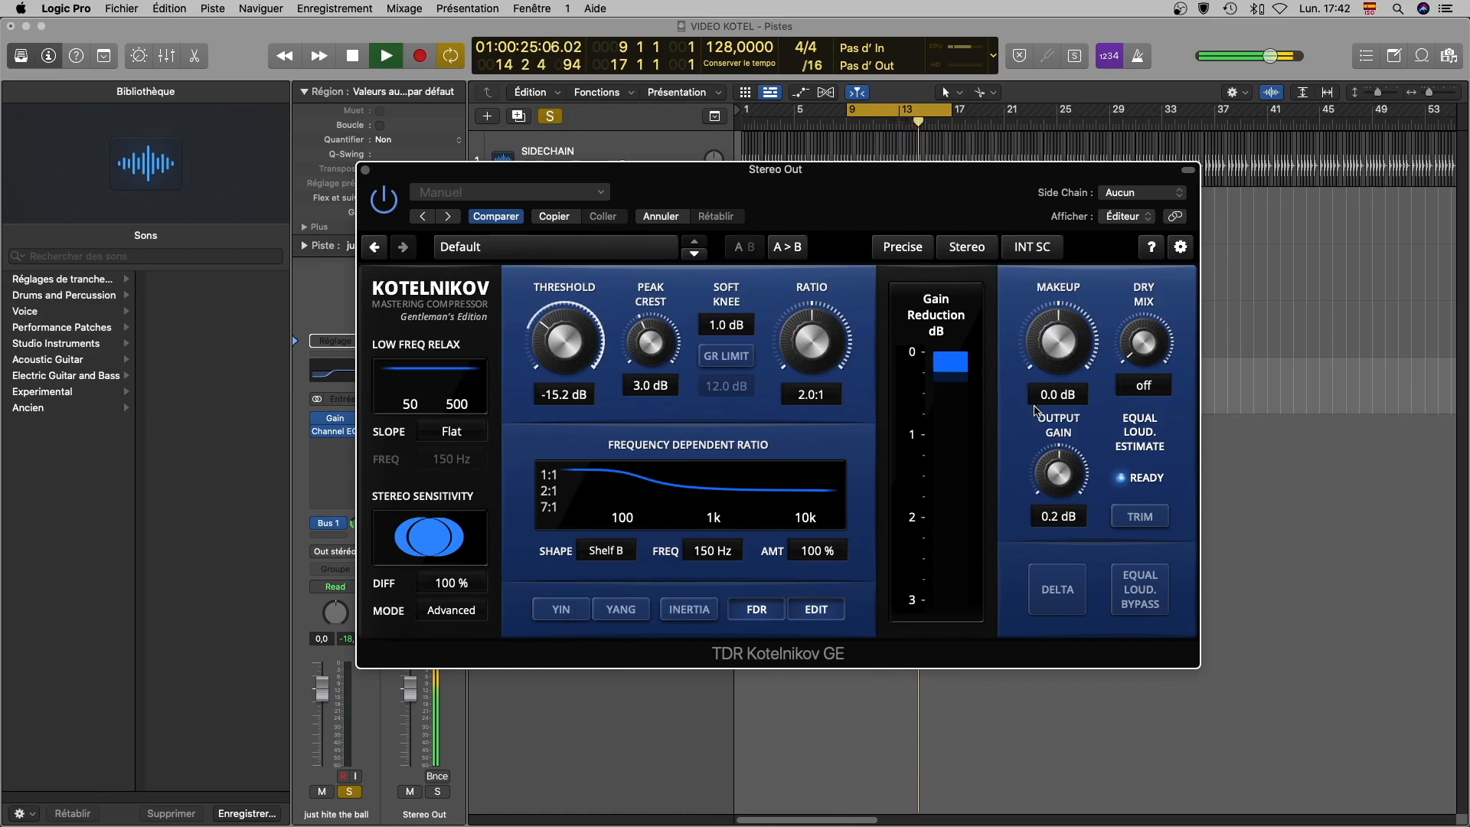
{"action": "left_click", "coordinate": [1141, 590]}
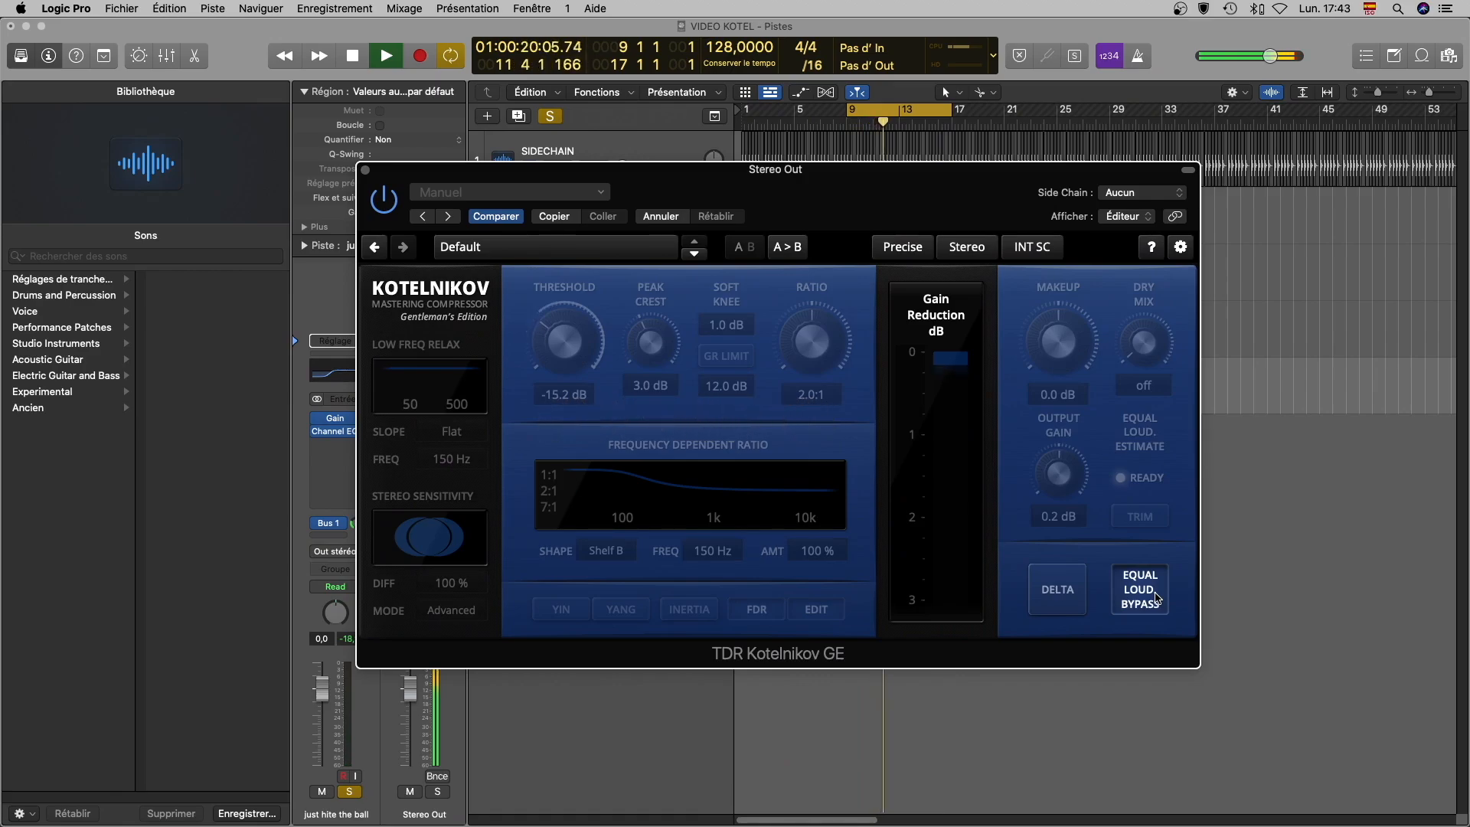
{"action": "left_click", "coordinate": [1156, 597]}
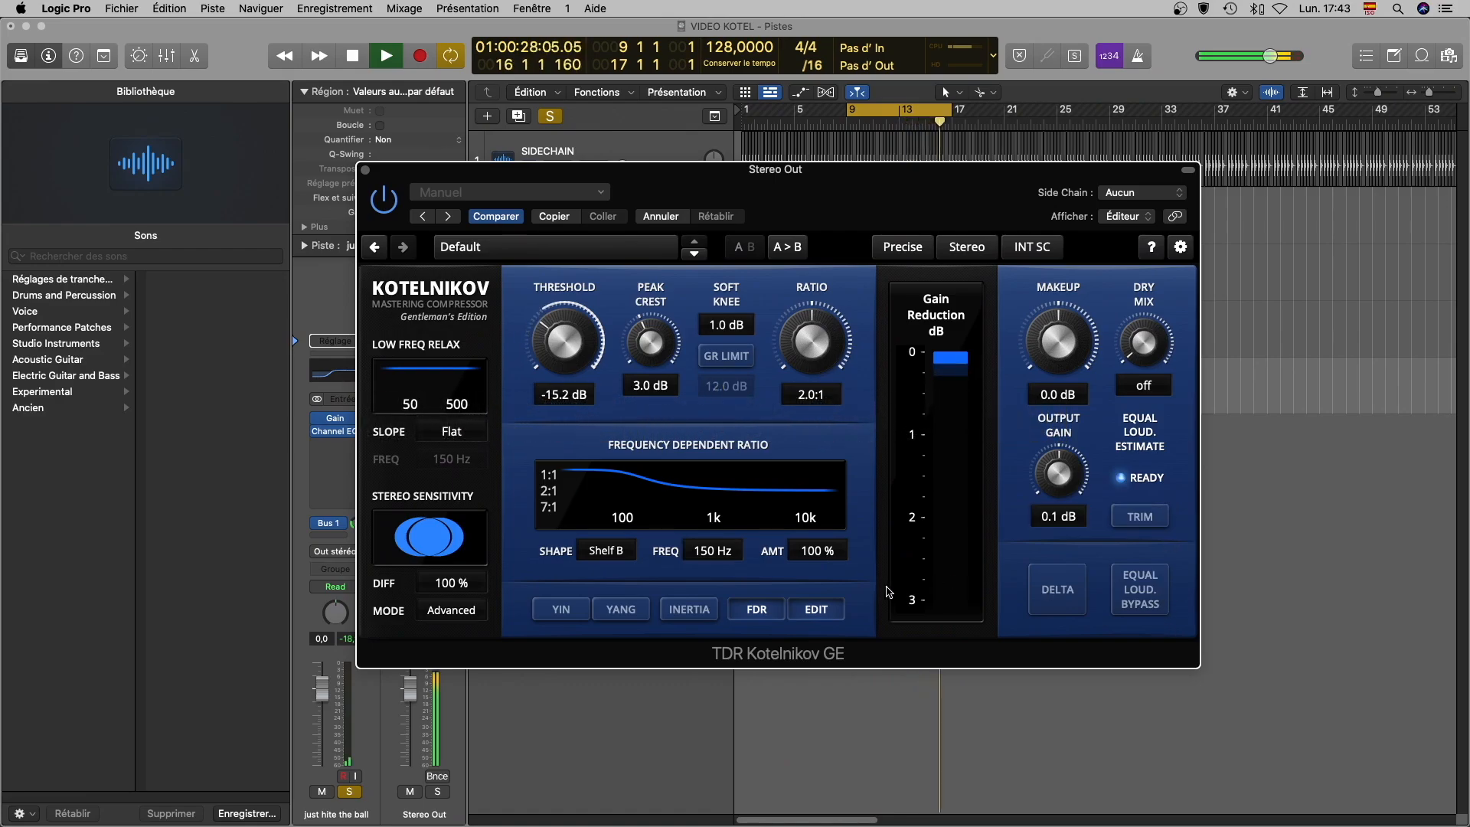
- Change the frequency dependent ratio shape back to Shelf A, and fine-tune its amount and frequency
{"action": "left_click", "coordinate": [622, 555]}
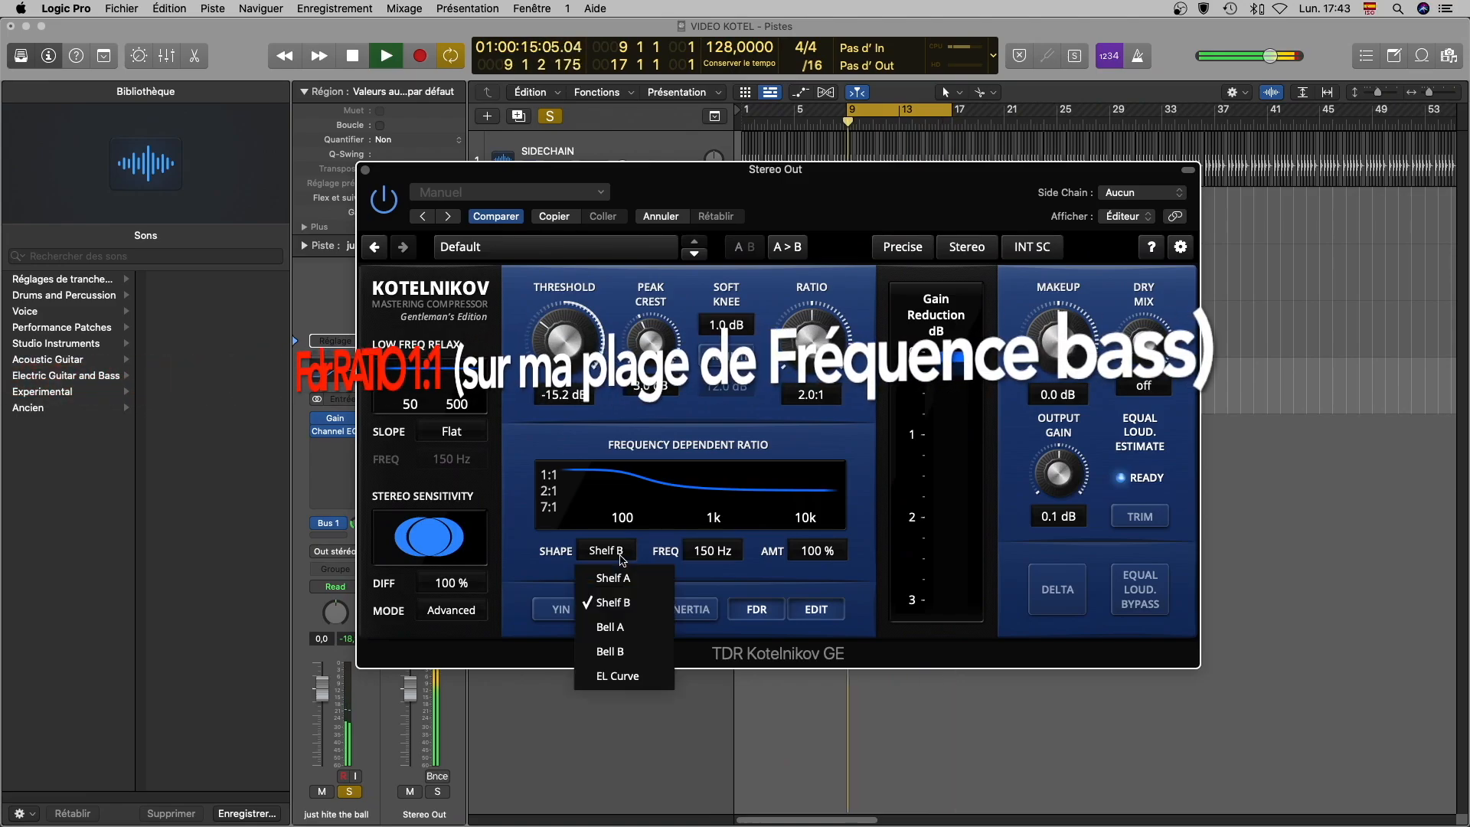
{"action": "left_click", "coordinate": [679, 585]}
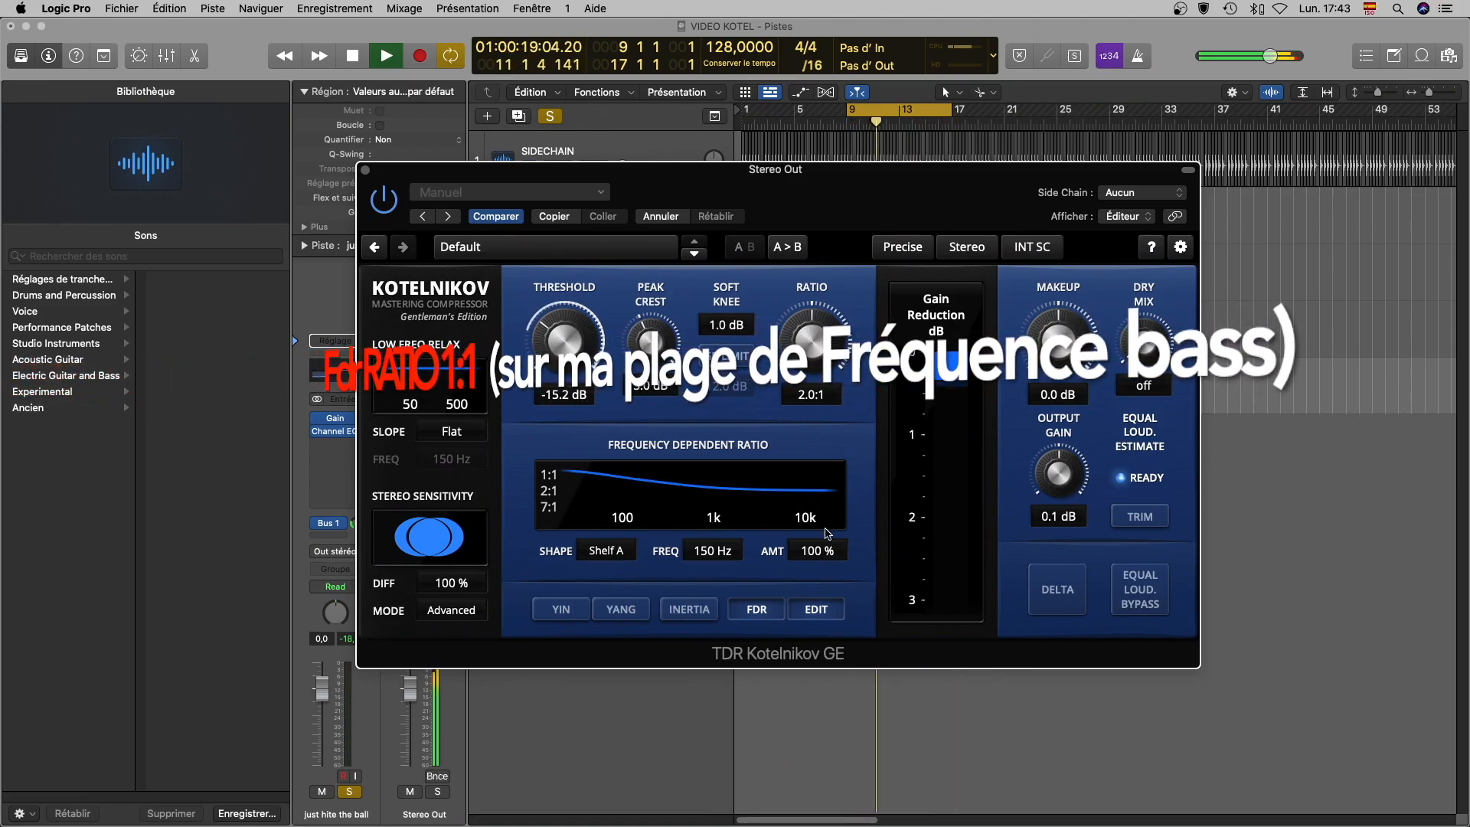
{"action": "left_click_drag", "start_coordinate": [818, 551], "coordinate": [818, 571]}
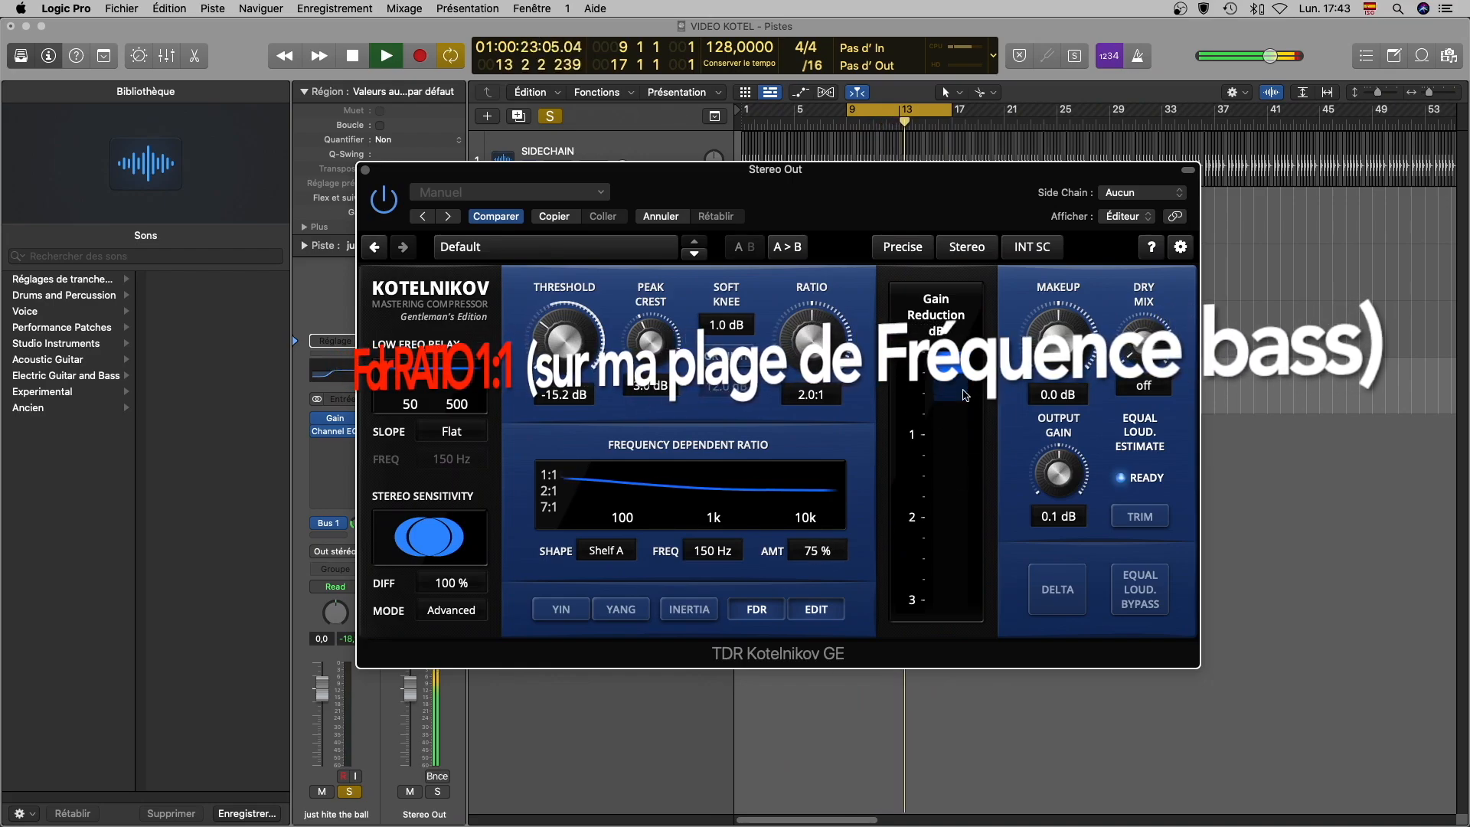
{"action": "left_click_drag", "start_coordinate": [817, 558], "coordinate": [817, 538]}
{"action": "left_click_drag", "start_coordinate": [712, 551], "coordinate": [712, 531]}
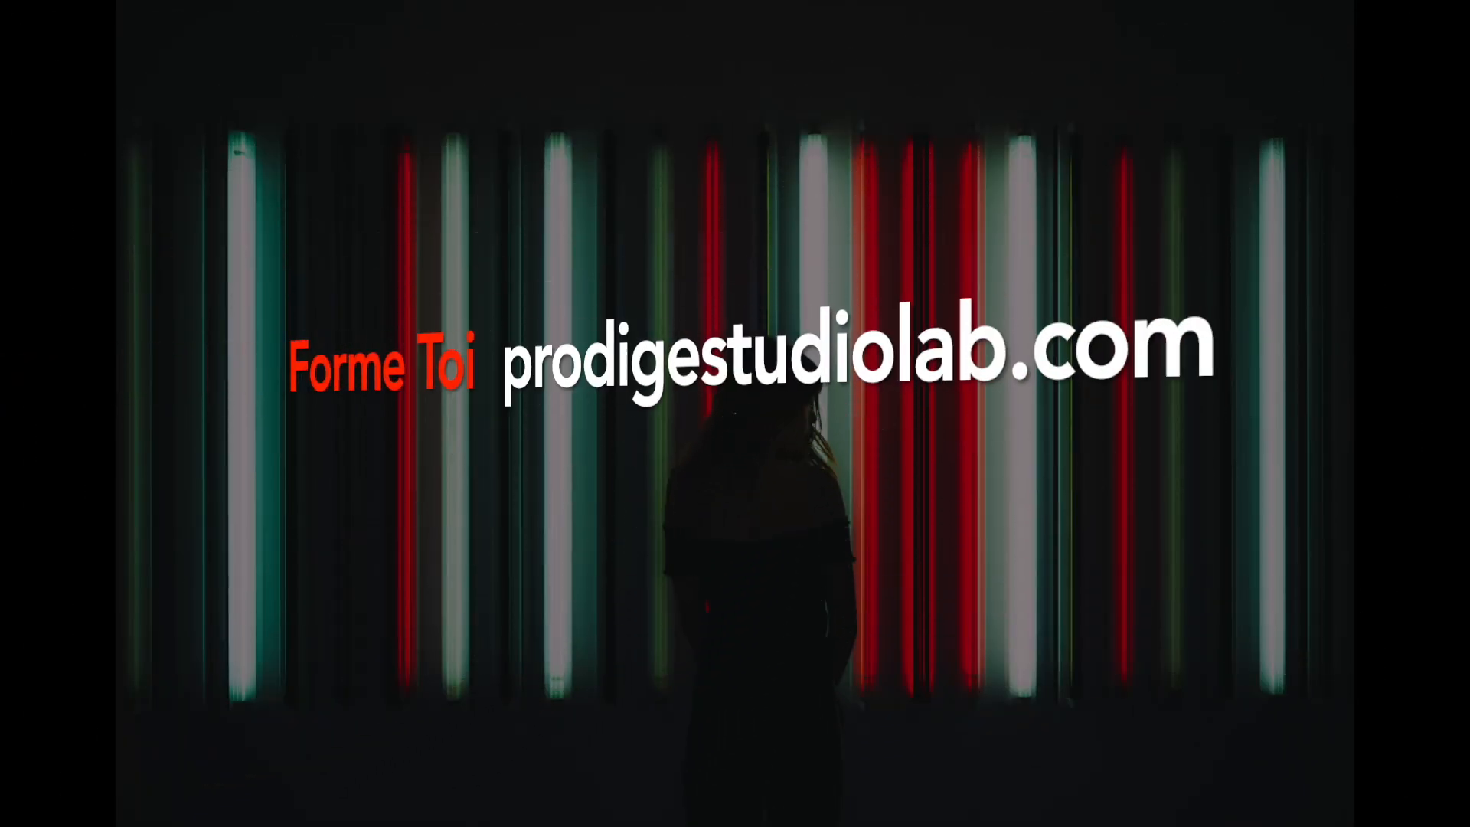